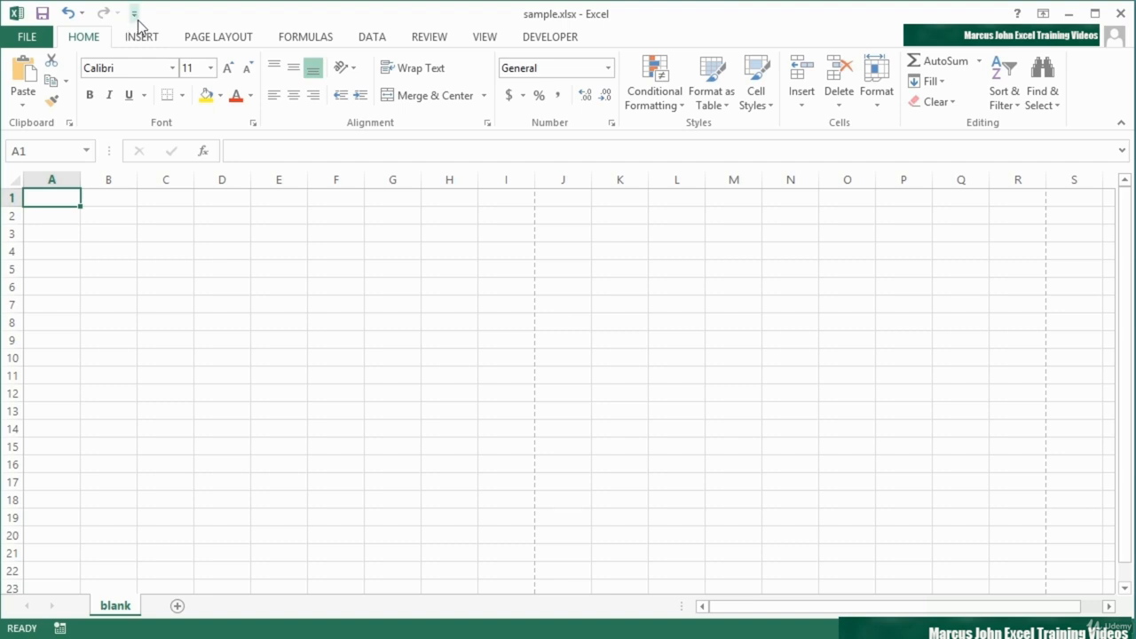
Add the Sort Ascending and Sort Descending commands to the Quick Access Toolbar
{"action": "left_click", "coordinate": [135, 15]}
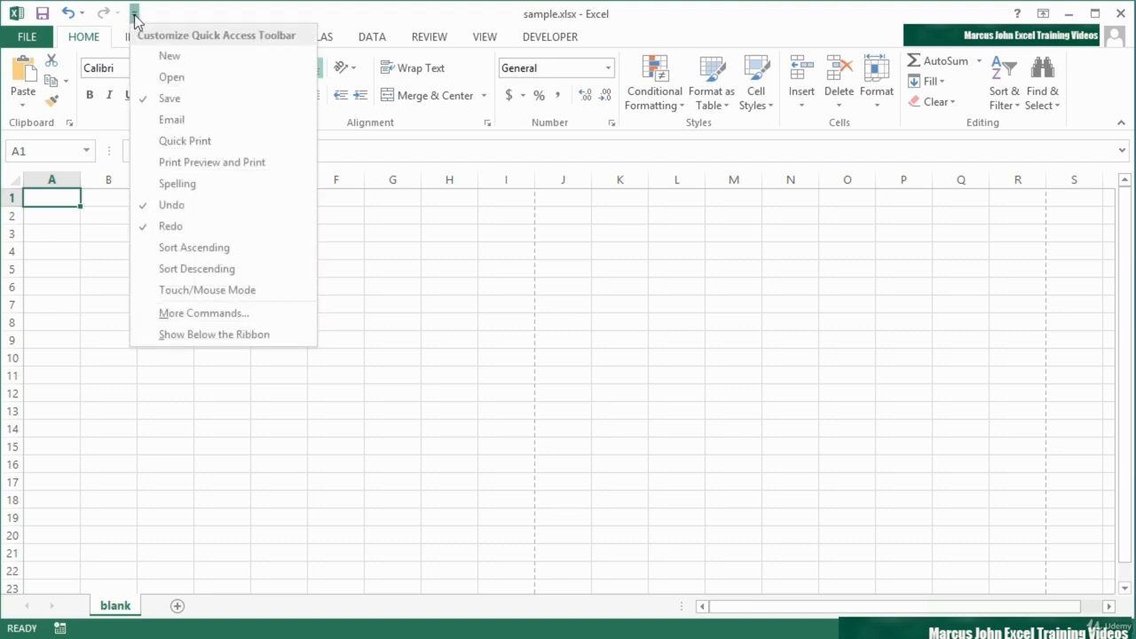
{"action": "left_click", "coordinate": [204, 243]}
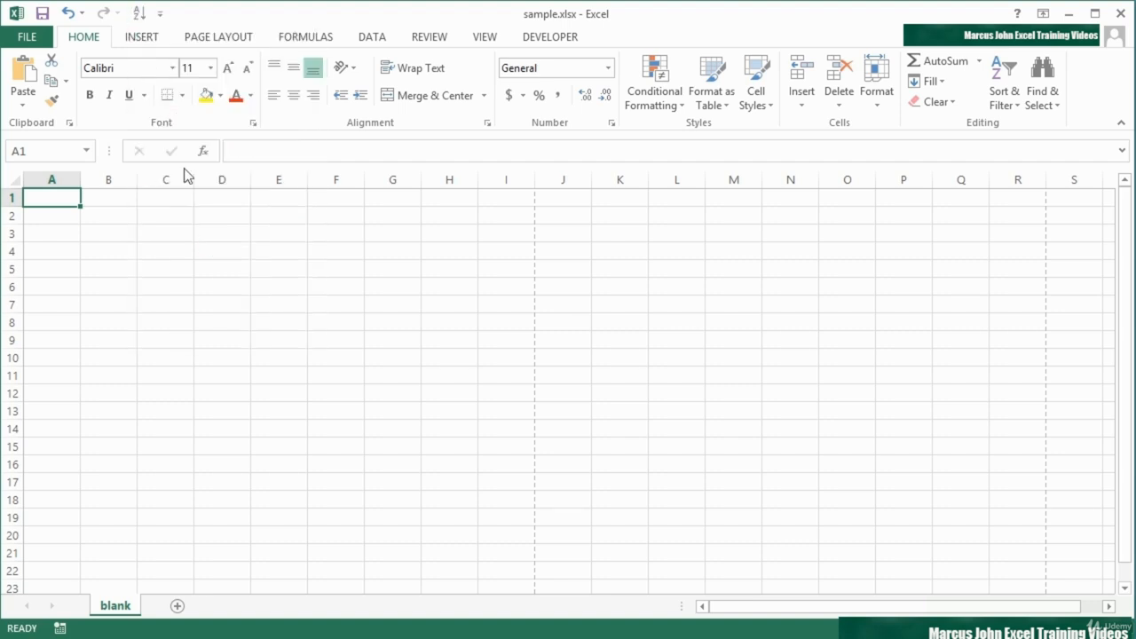
{"action": "left_click", "coordinate": [159, 15]}
{"action": "left_click", "coordinate": [231, 263]}
Add Quick Print to the Quick Access Toolbar and remove it again
{"action": "left_click", "coordinate": [185, 18]}
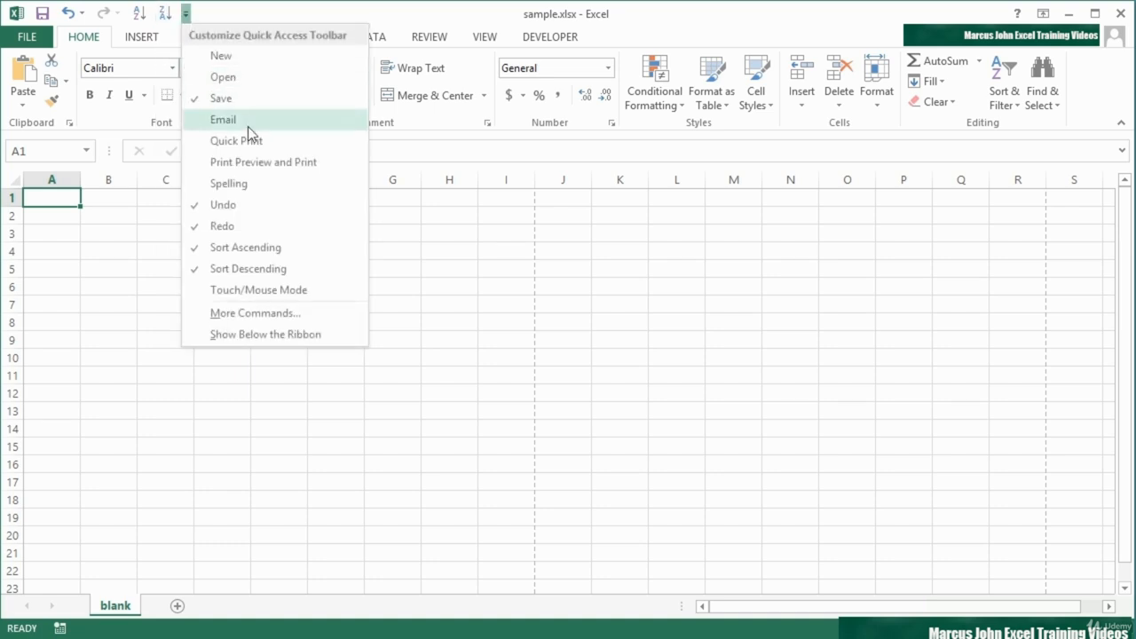
{"action": "left_click", "coordinate": [256, 141]}
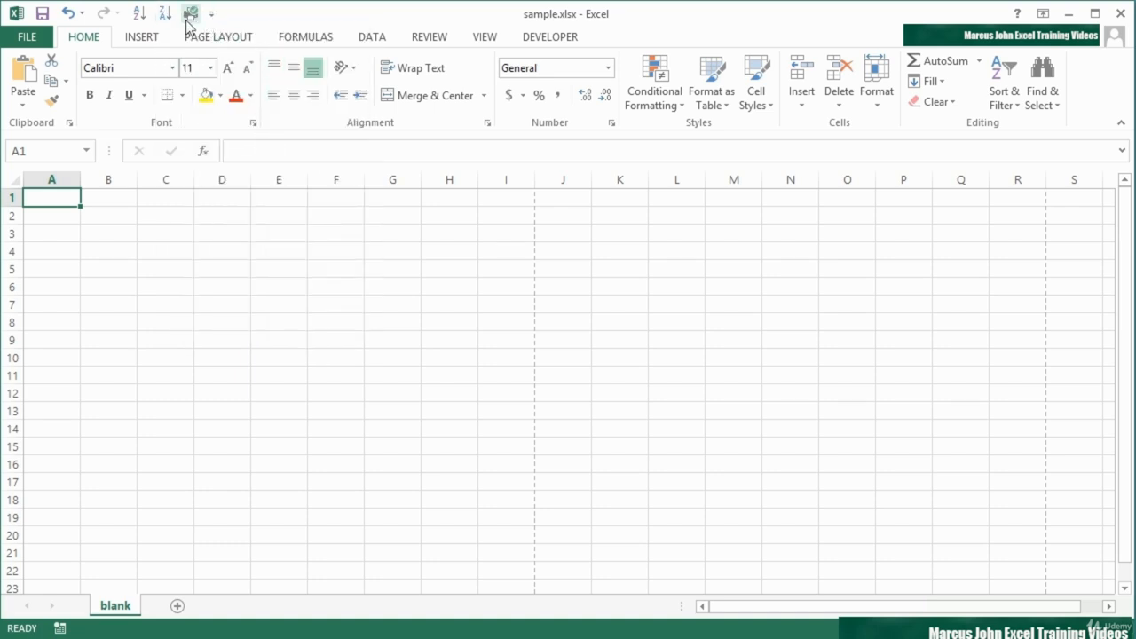
{"action": "left_click", "coordinate": [212, 14]}
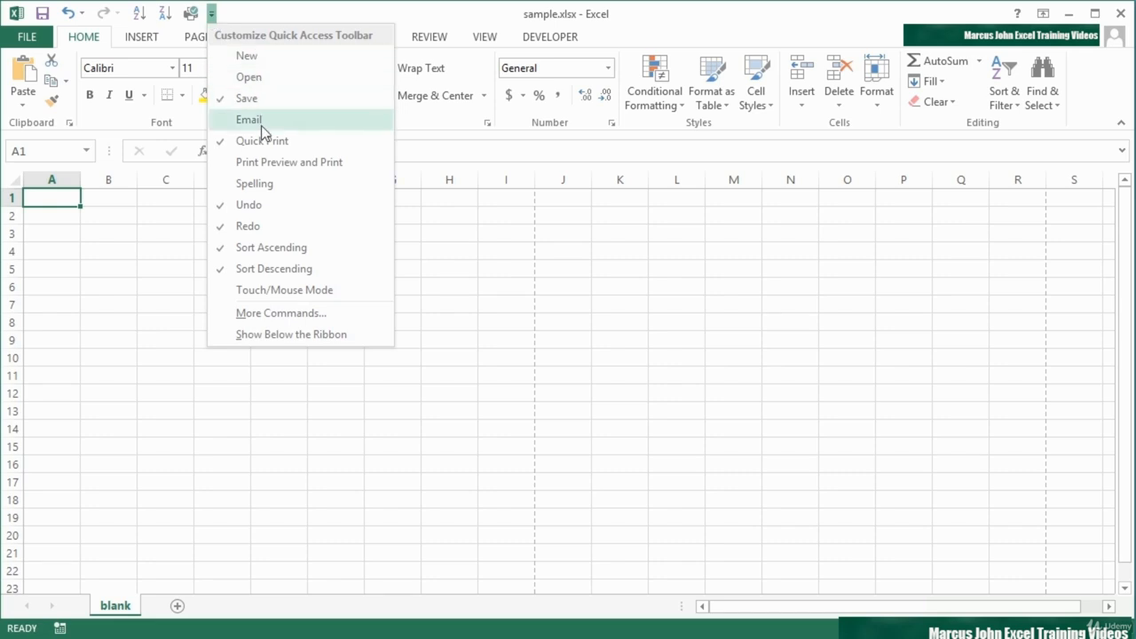
{"action": "left_click", "coordinate": [239, 144]}
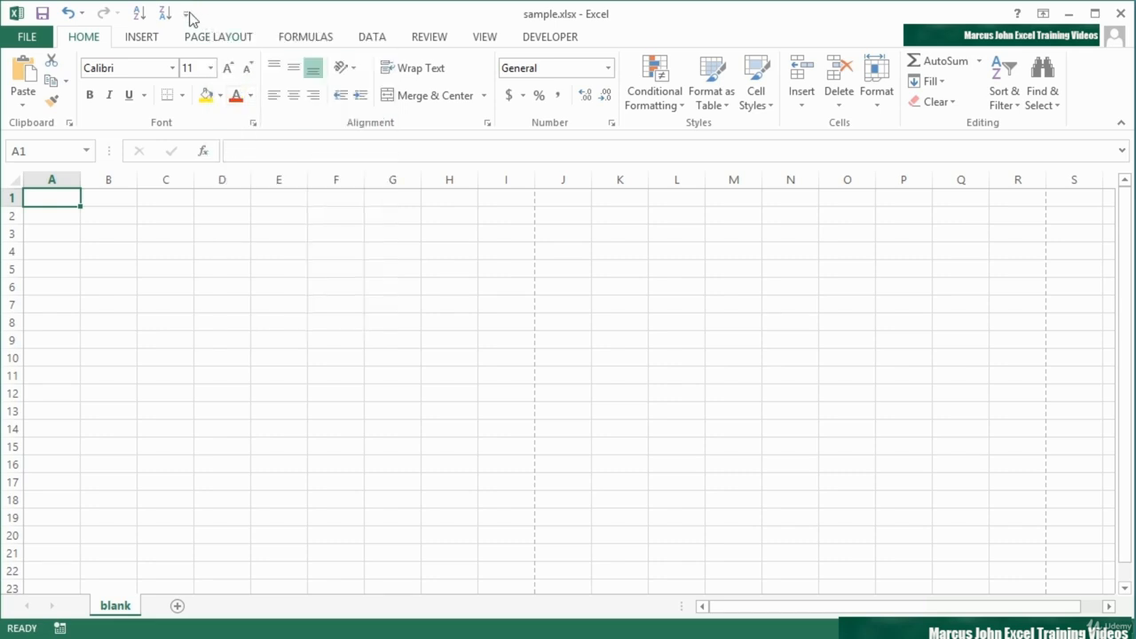
Add the Email command to the Quick Access Toolbar
{"action": "left_click", "coordinate": [186, 14]}
{"action": "left_click", "coordinate": [233, 118]}
Examine the Quick Access Toolbar and Customize Ribbon pages of the Excel options and close the dialog without saving
{"action": "left_click", "coordinate": [212, 14]}
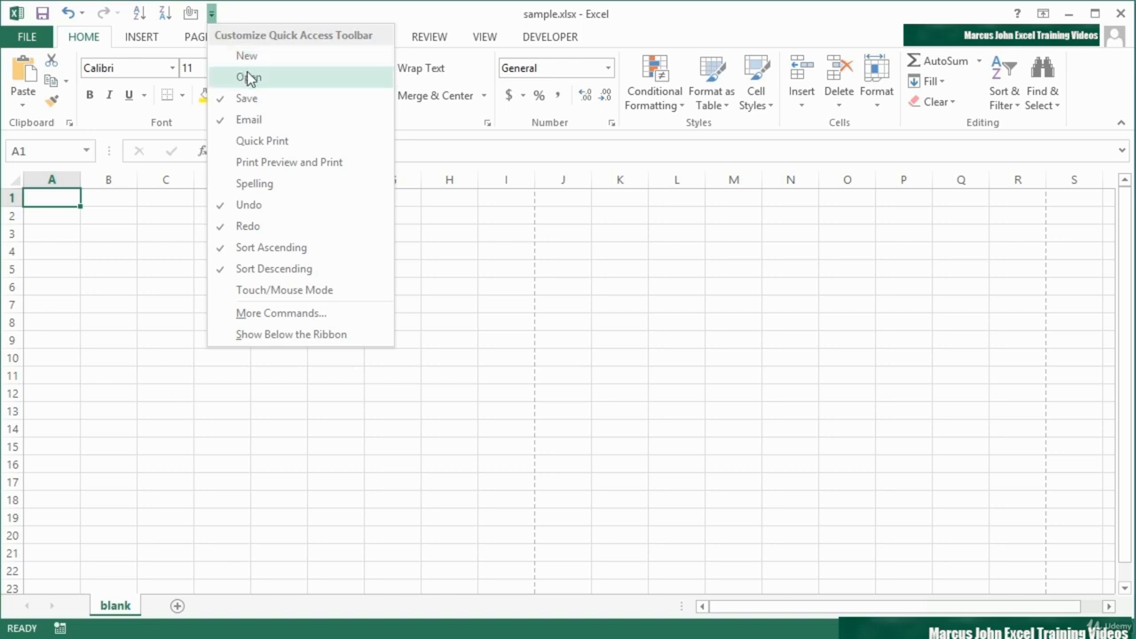
{"action": "left_click", "coordinate": [276, 318]}
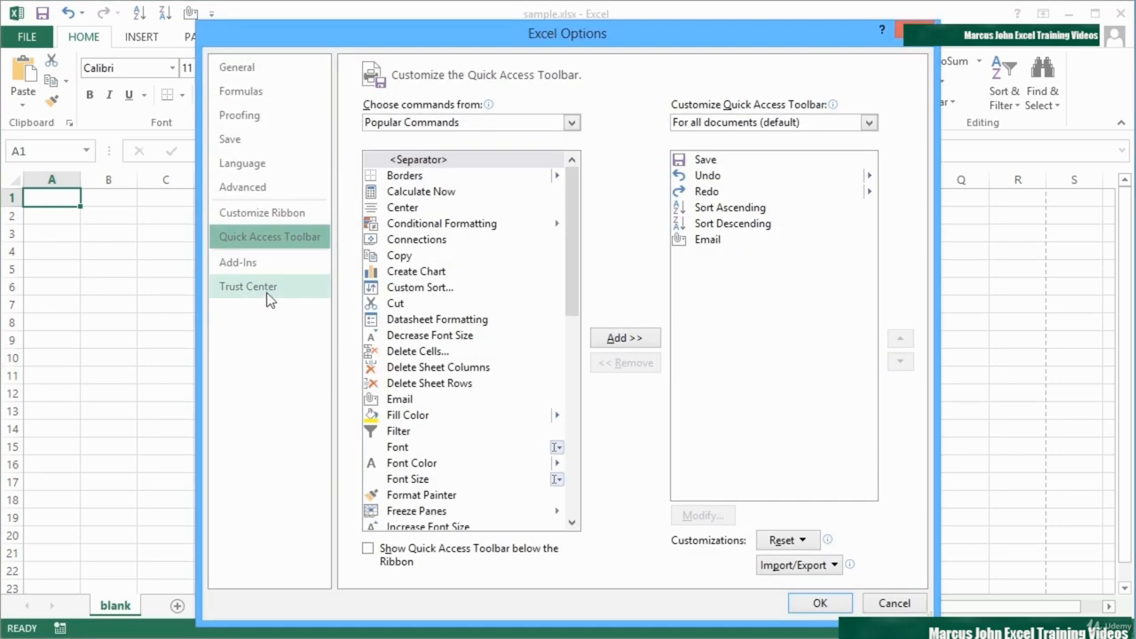
{"action": "left_click", "coordinate": [273, 212]}
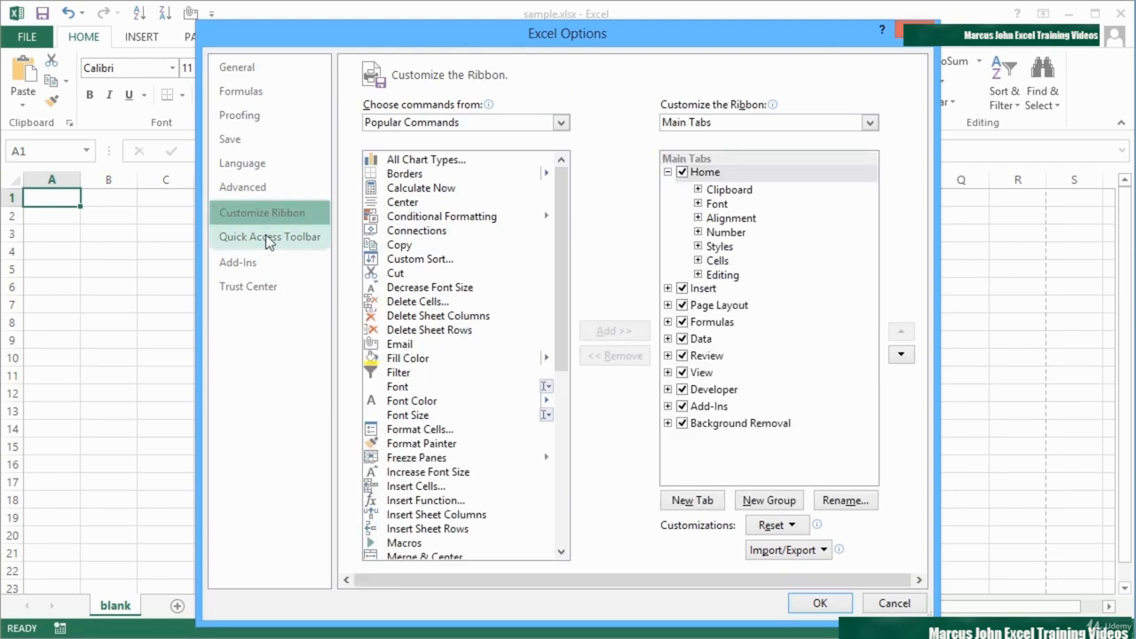
{"action": "left_click", "coordinate": [266, 234]}
{"action": "left_click", "coordinate": [265, 216]}
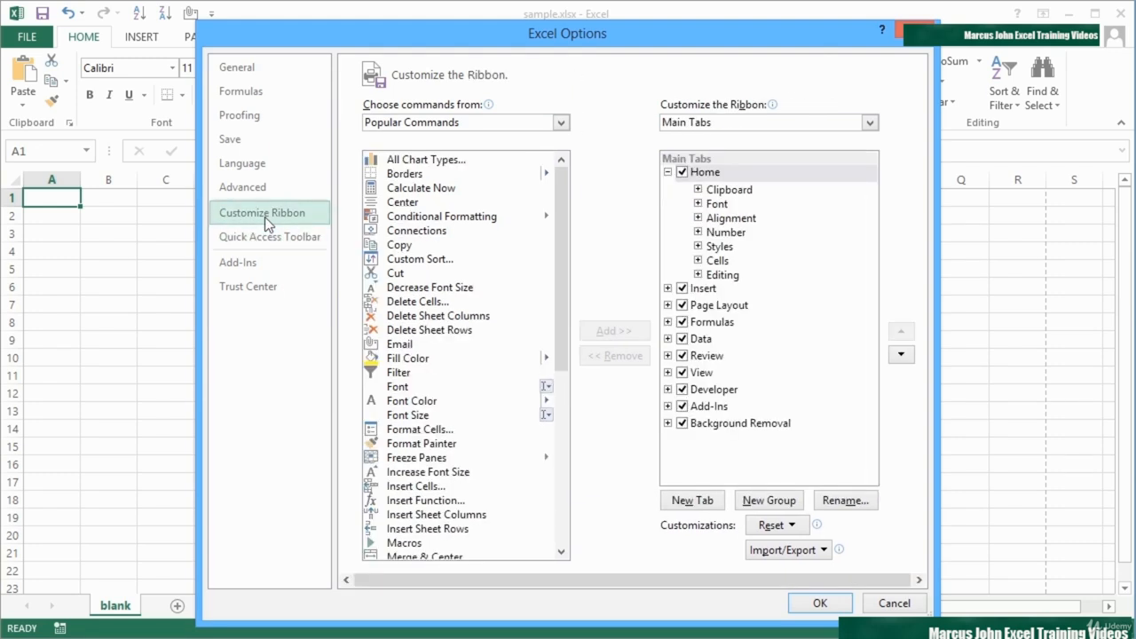
{"action": "left_click", "coordinate": [893, 603]}
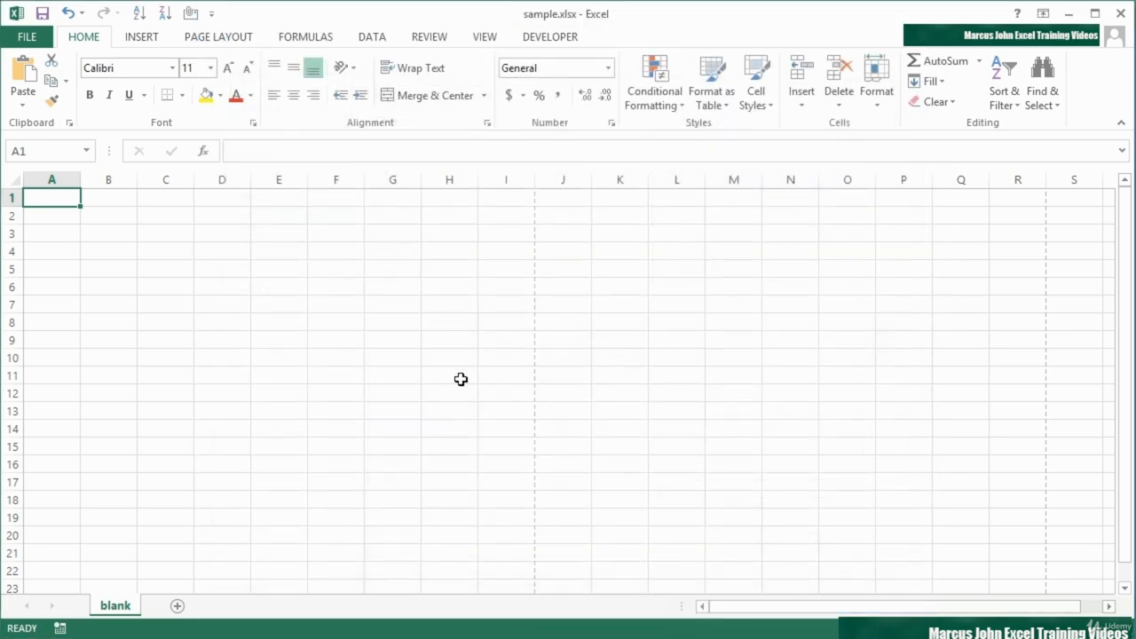
Reopen the Excel options and show the Quick Access Toolbar customization page
{"action": "left_click", "coordinate": [26, 36]}
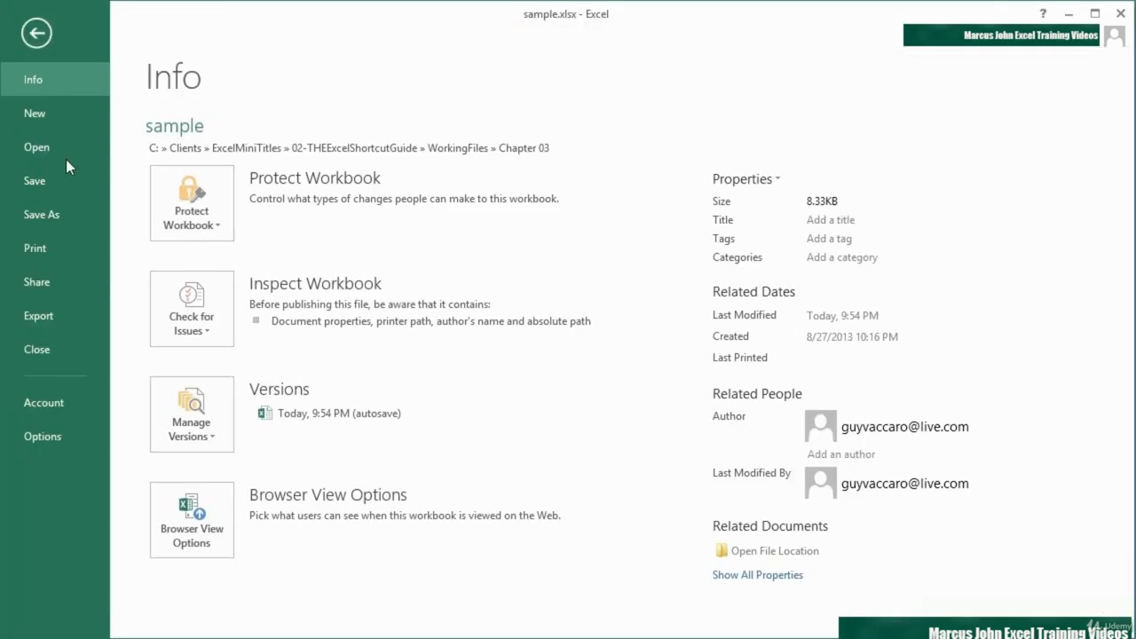
{"action": "left_click", "coordinate": [66, 430]}
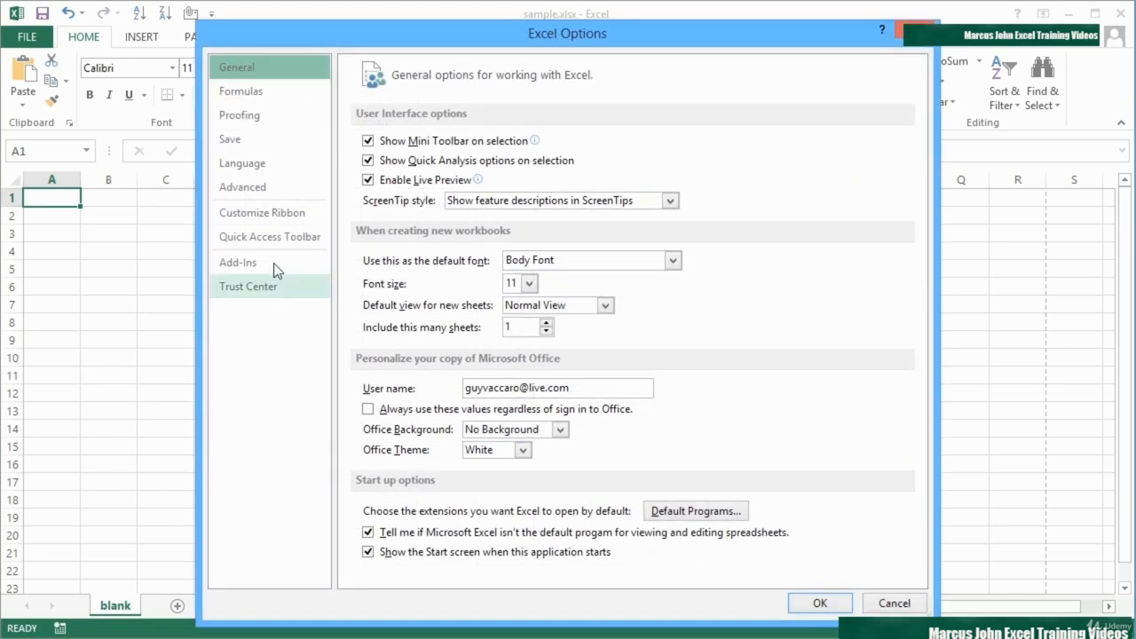
{"action": "left_click", "coordinate": [271, 217]}
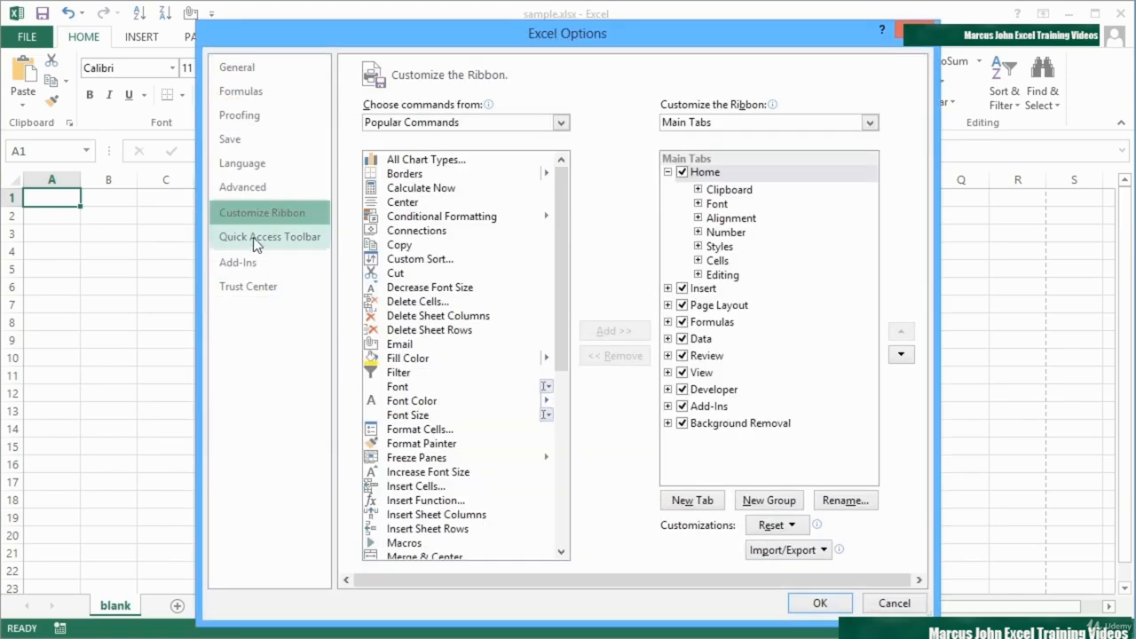
{"action": "left_click", "coordinate": [254, 237]}
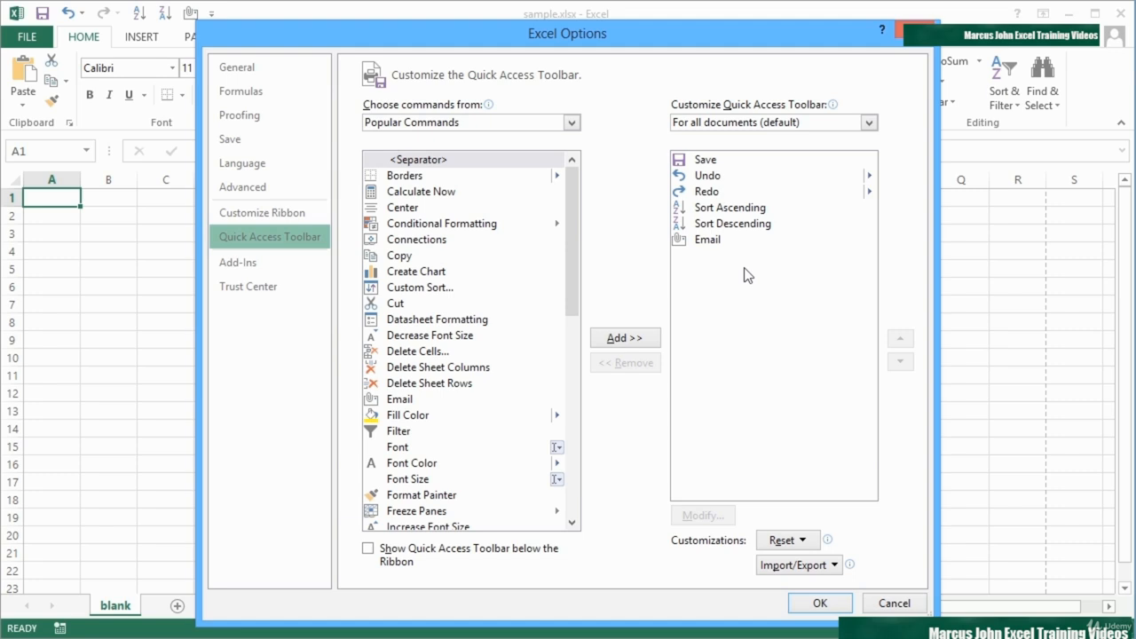
Compare the Quick Access Toolbar command lists for sample.xlsx and for all documents, ending with all documents (default)
{"action": "left_click", "coordinate": [776, 122]}
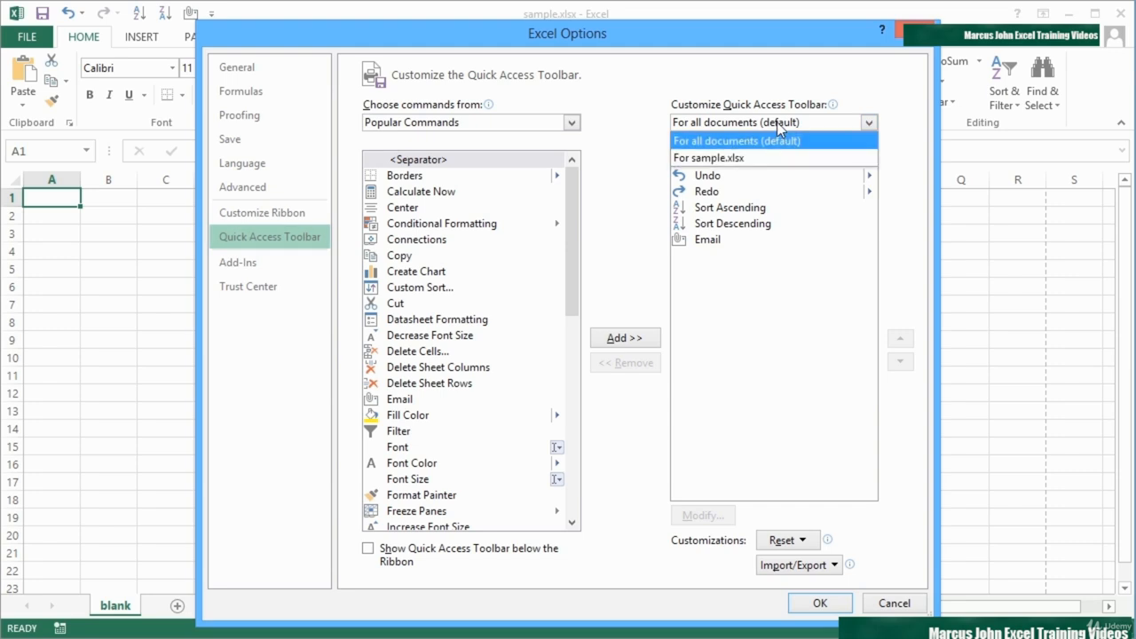
{"action": "left_click", "coordinate": [759, 157]}
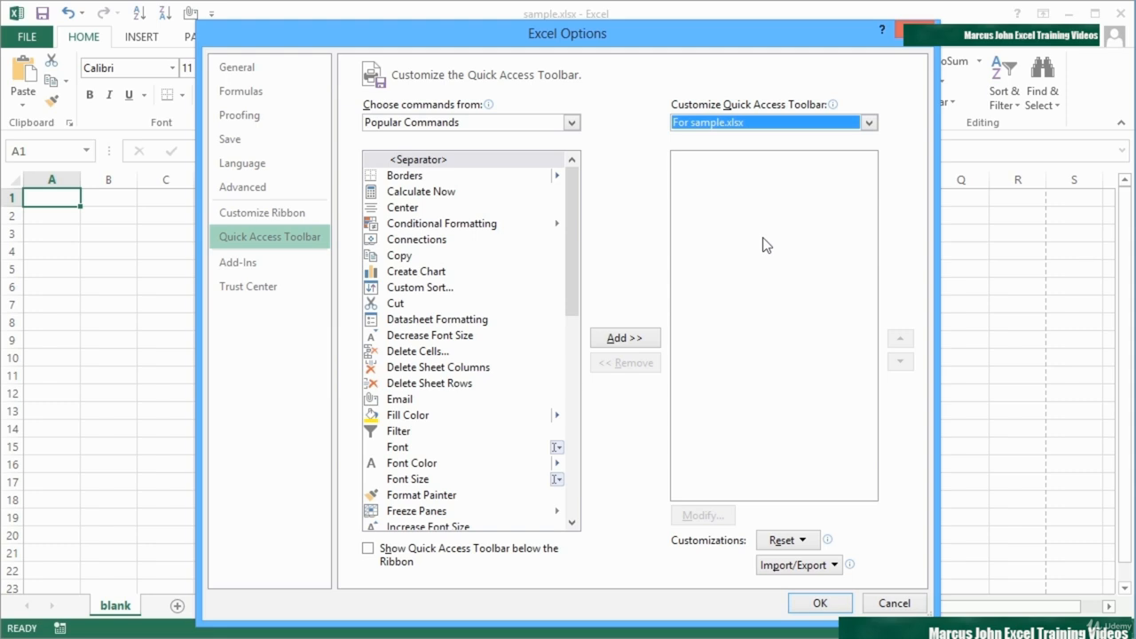
{"action": "left_click", "coordinate": [729, 122]}
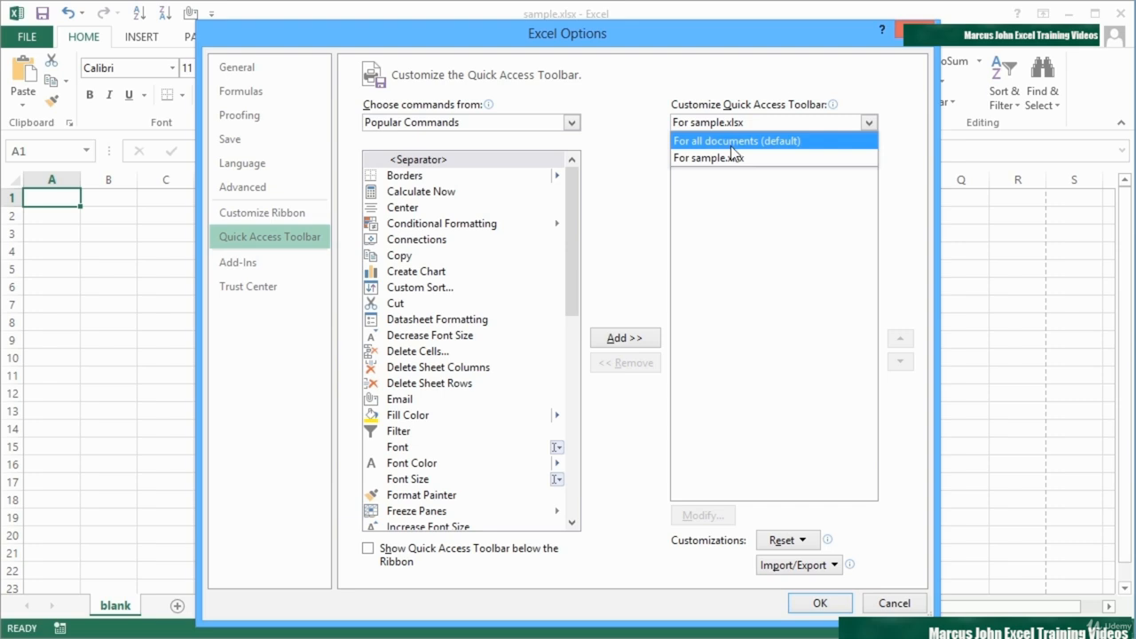
{"action": "left_click", "coordinate": [729, 142]}
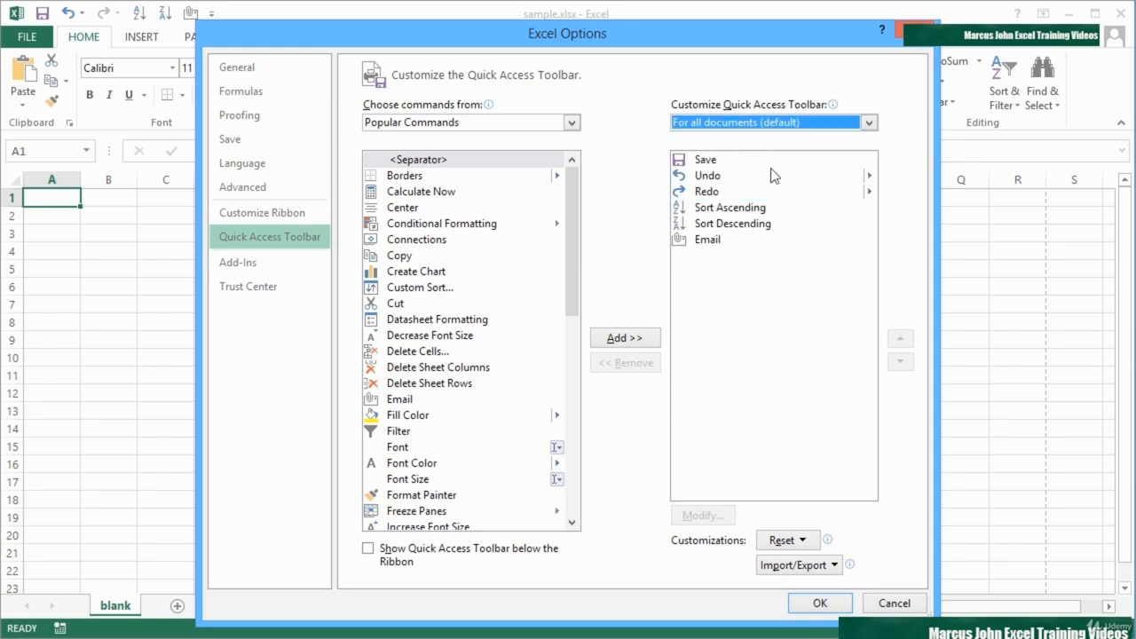
{"action": "left_click", "coordinate": [738, 122]}
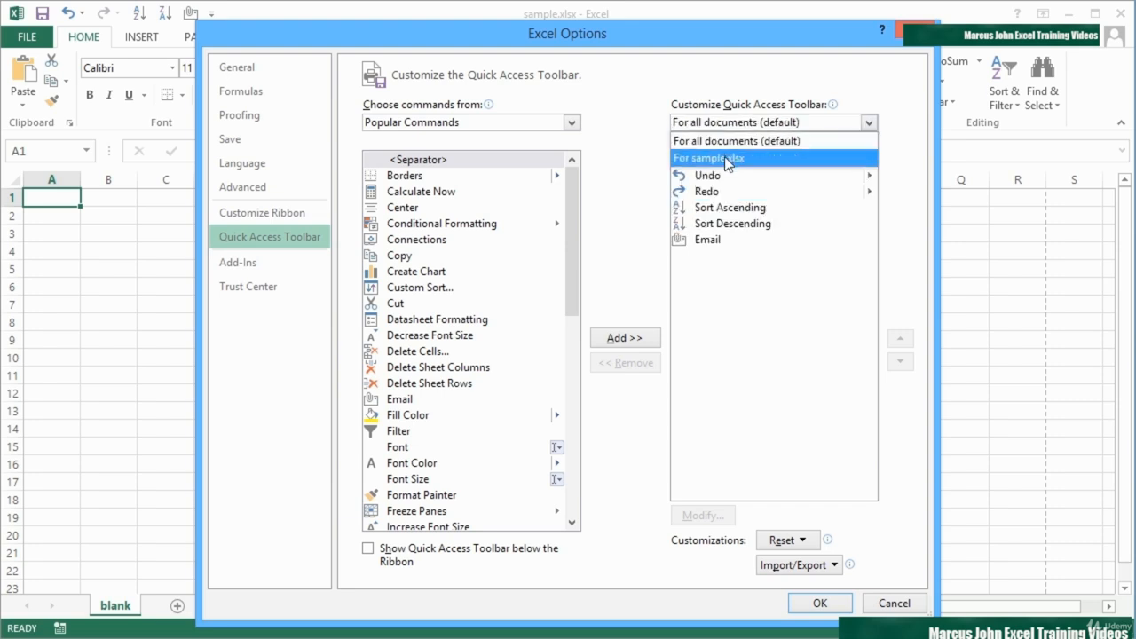
{"action": "left_click", "coordinate": [728, 156]}
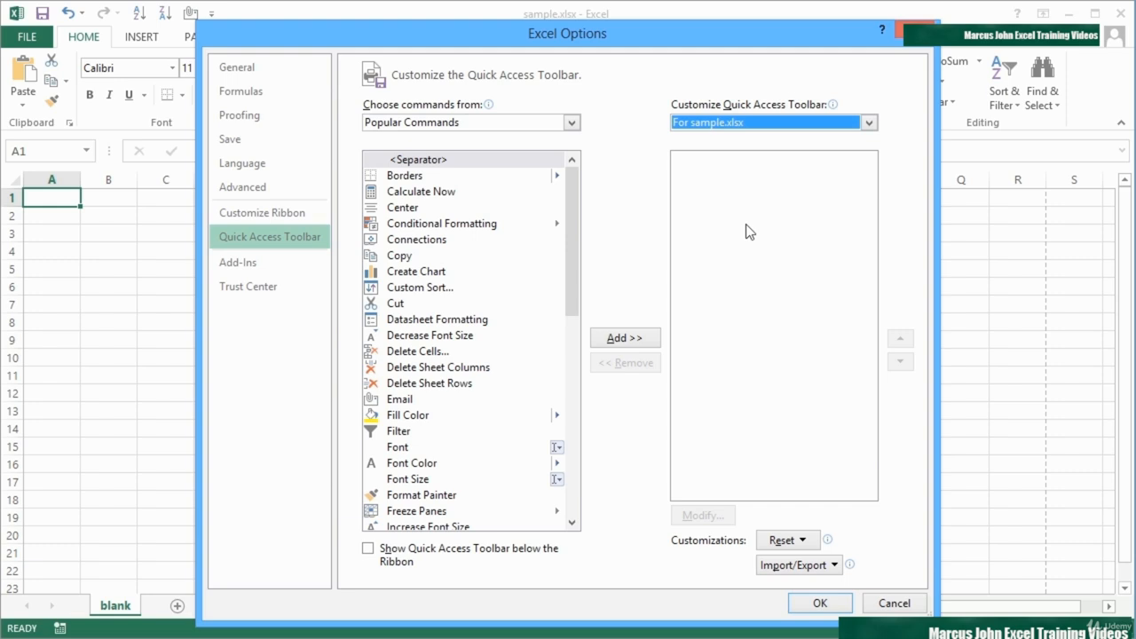
{"action": "left_click", "coordinate": [731, 127]}
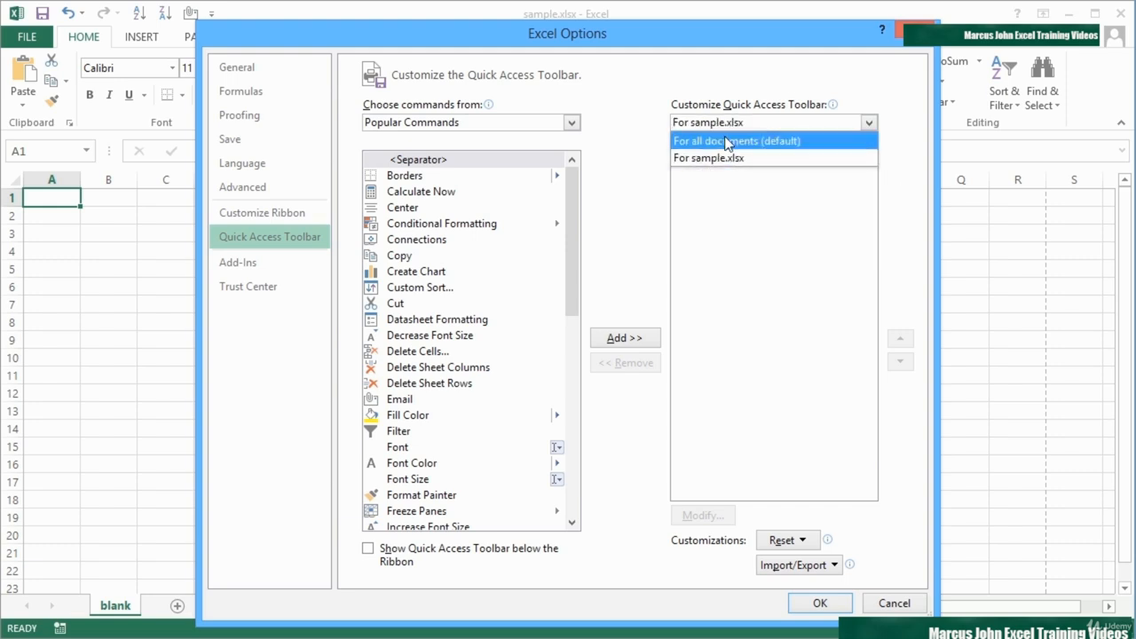
{"action": "left_click", "coordinate": [727, 141]}
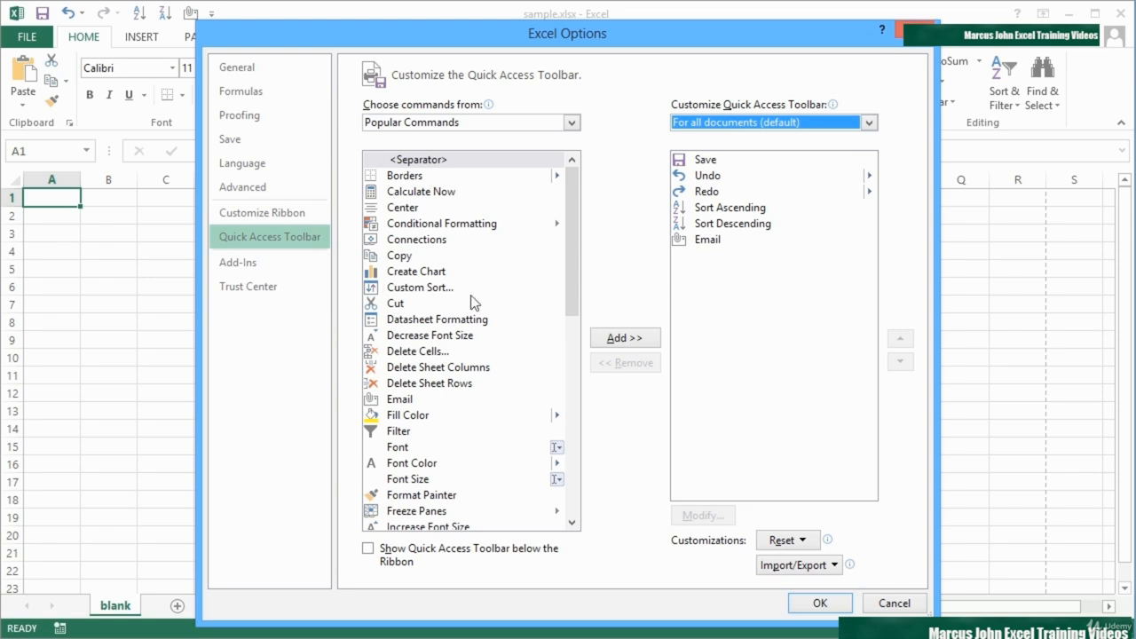
Review the available command categories and add Copy from the Home Tab commands to the Quick Access Toolbar list
{"action": "mouse_move", "coordinate": [572, 229]}
{"action": "left_mouse_down"}
{"action": "mouse_move", "coordinate": [574, 466]}
{"action": "mouse_move", "coordinate": [561, 217]}
{"action": "left_mouse_up"}
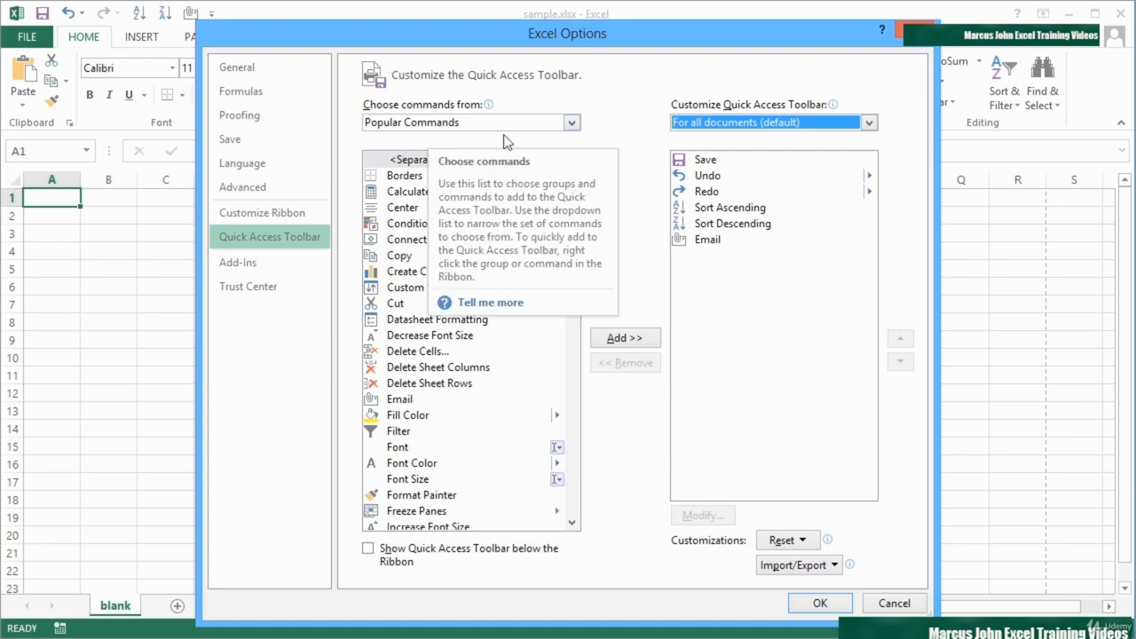
{"action": "left_click", "coordinate": [571, 124]}
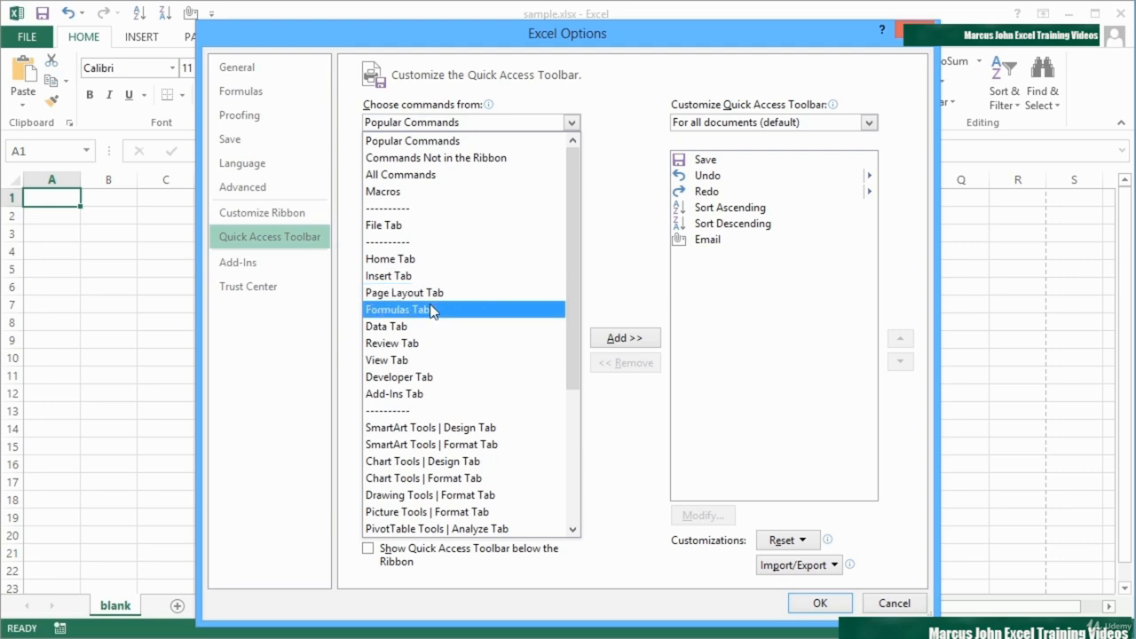
{"action": "left_click_drag", "start_coordinate": [567, 361], "coordinate": [568, 520]}
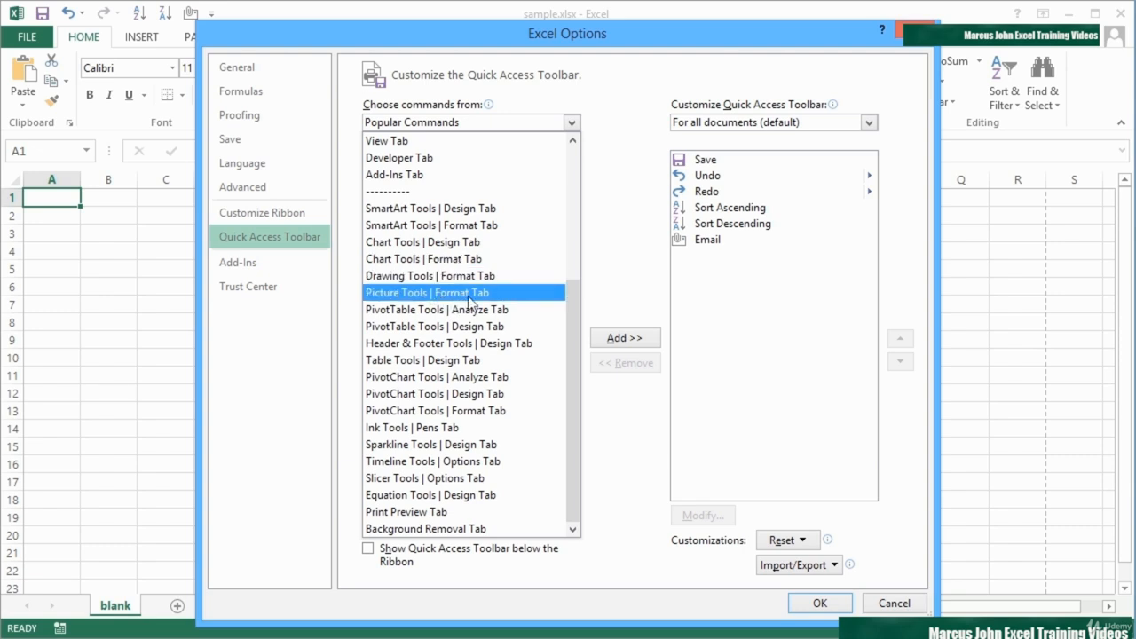
{"action": "left_click_drag", "start_coordinate": [569, 309], "coordinate": [582, 153]}
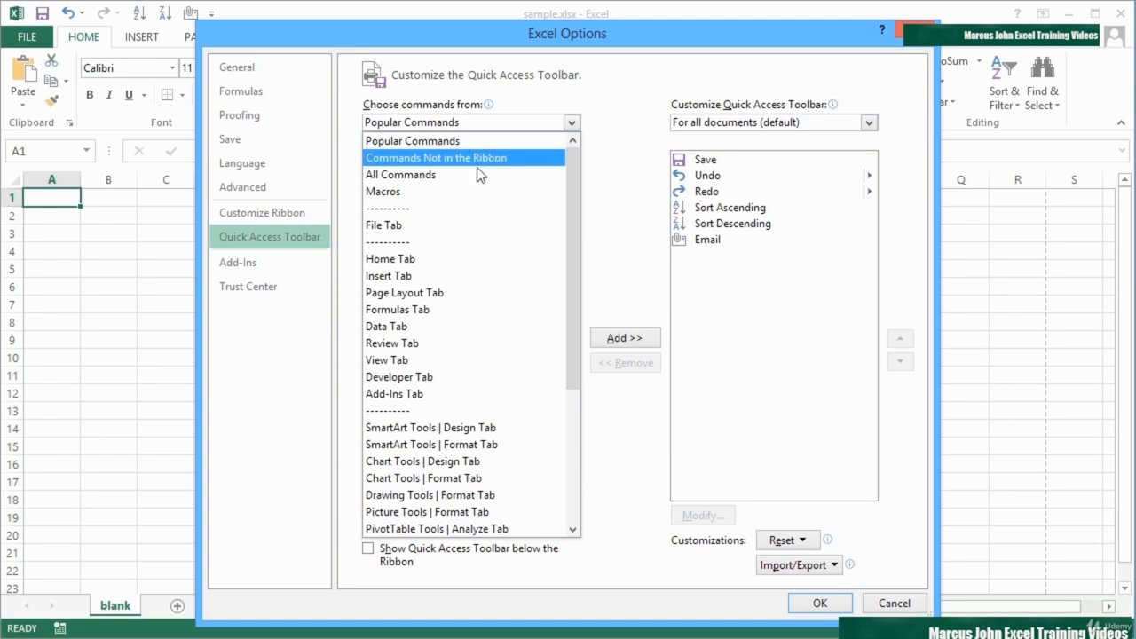
{"action": "left_click", "coordinate": [420, 259]}
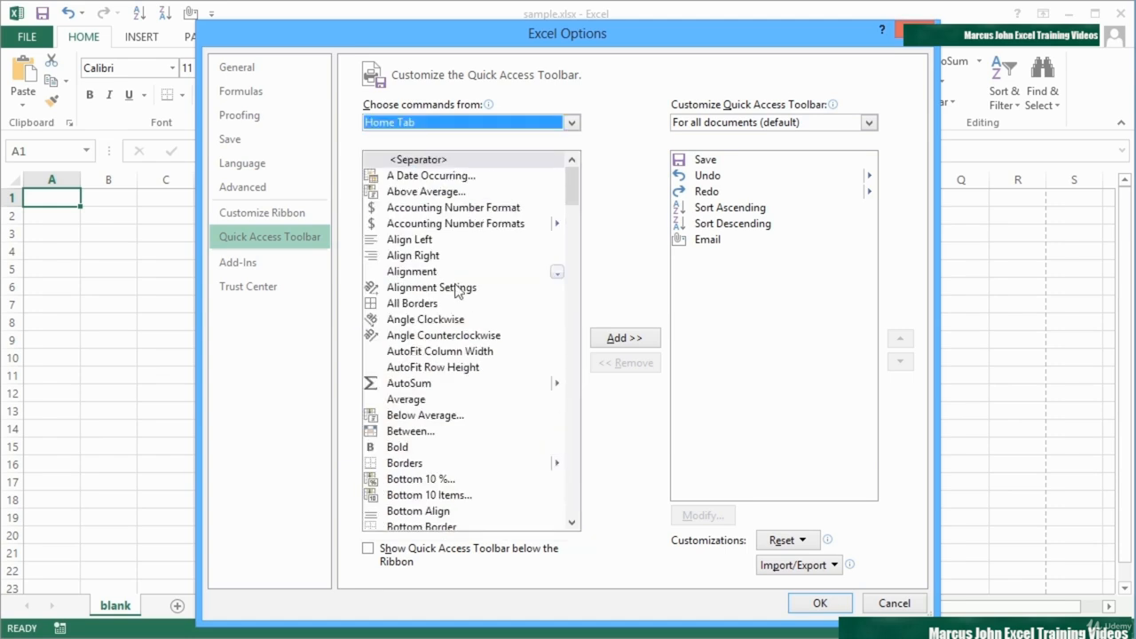
{"action": "left_click_drag", "start_coordinate": [572, 185], "coordinate": [571, 245]}
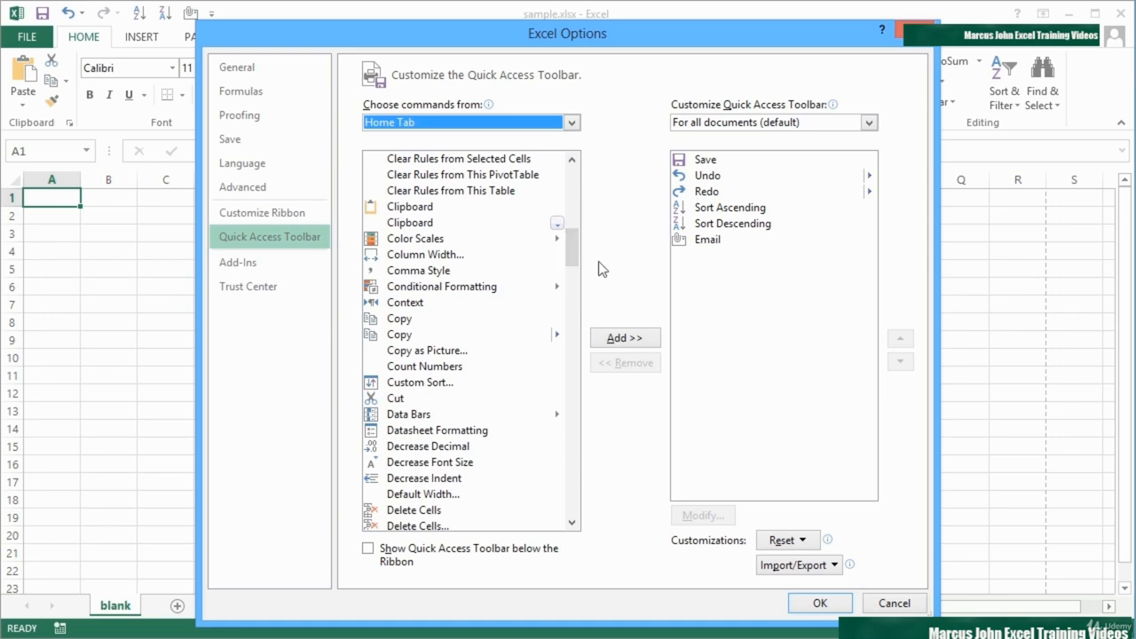
{"action": "left_click", "coordinate": [404, 321]}
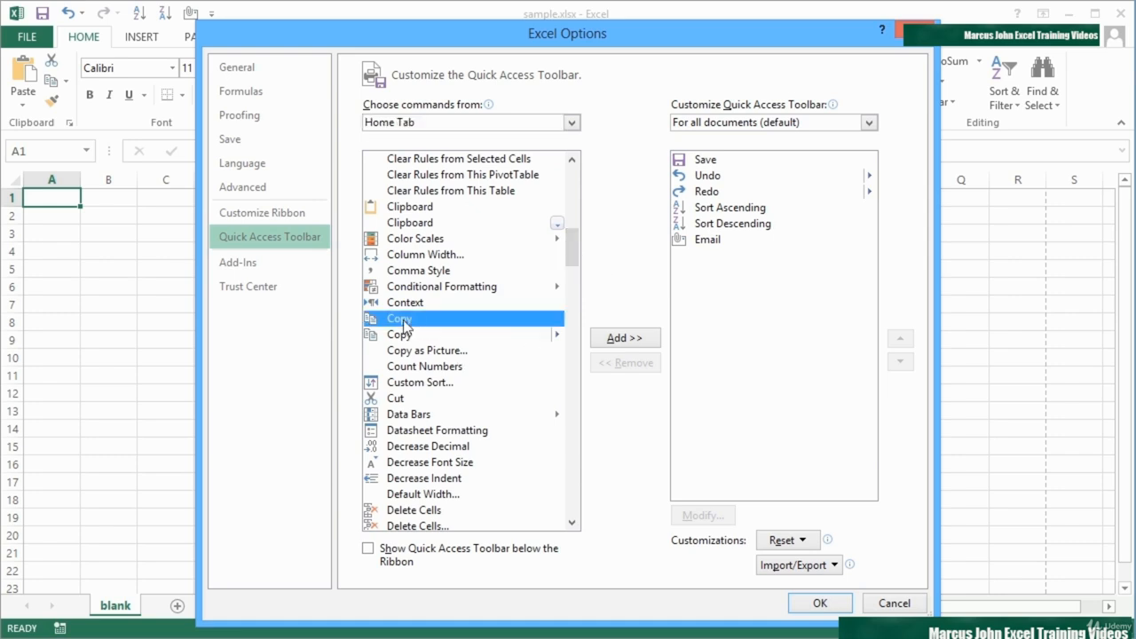
{"action": "left_click", "coordinate": [641, 341]}
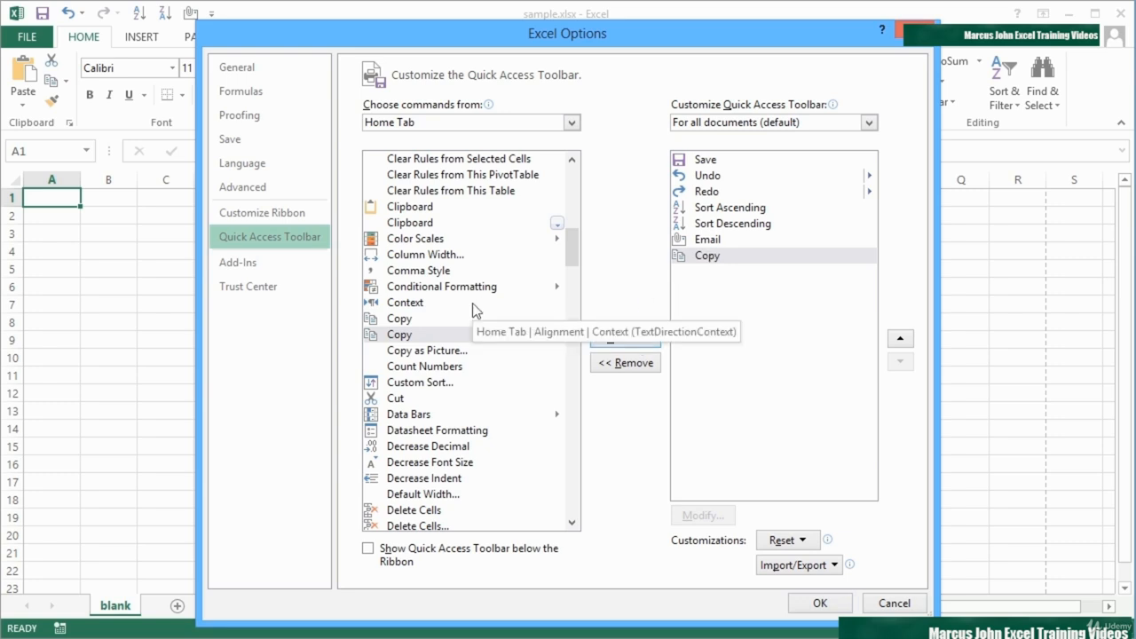
Remove Copy from the Quick Access Toolbar list and add it back
{"action": "left_click", "coordinate": [716, 257]}
{"action": "left_click", "coordinate": [634, 371]}
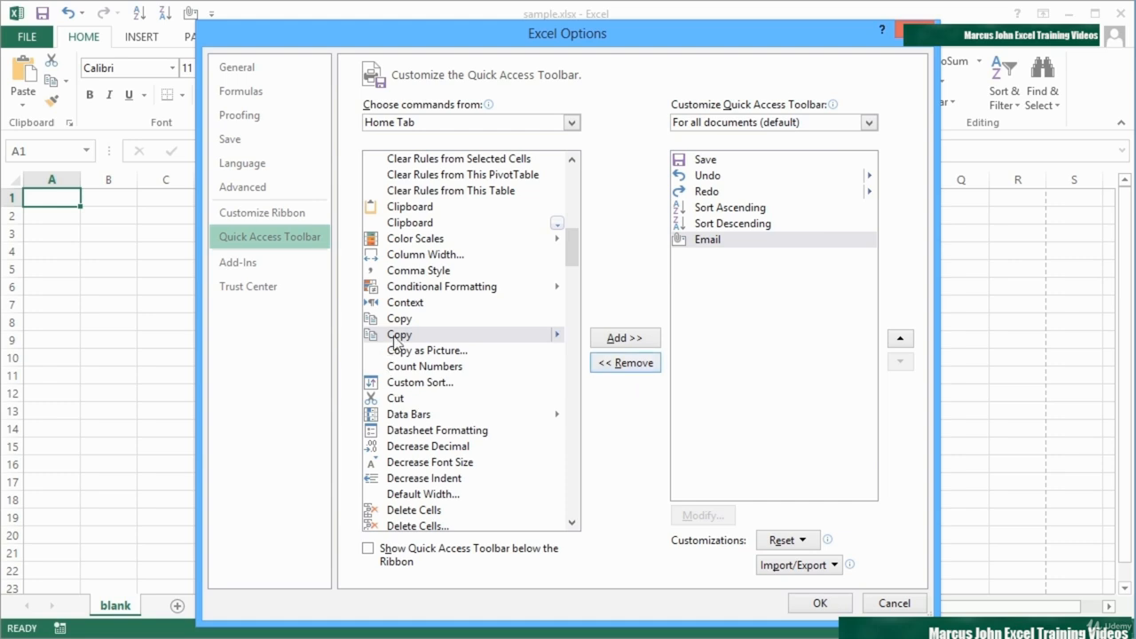
{"action": "left_click", "coordinate": [397, 336]}
{"action": "left_click", "coordinate": [620, 339]}
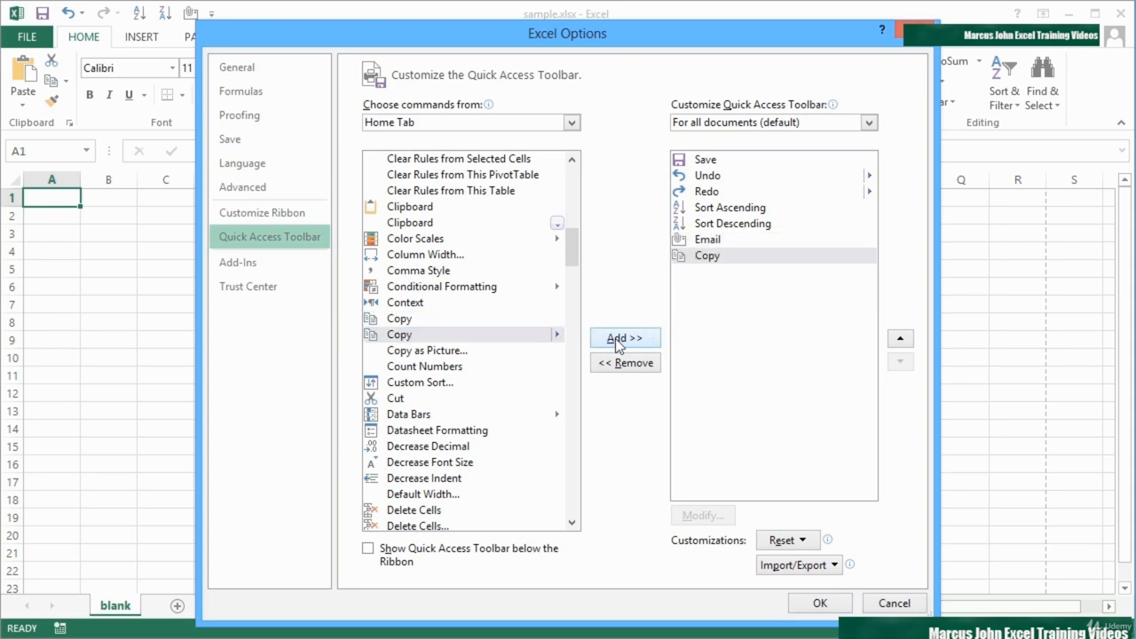
Add Cut and Paste from the Home Tab commands to the Quick Access Toolbar list and apply the changes
{"action": "left_click", "coordinate": [624, 337]}
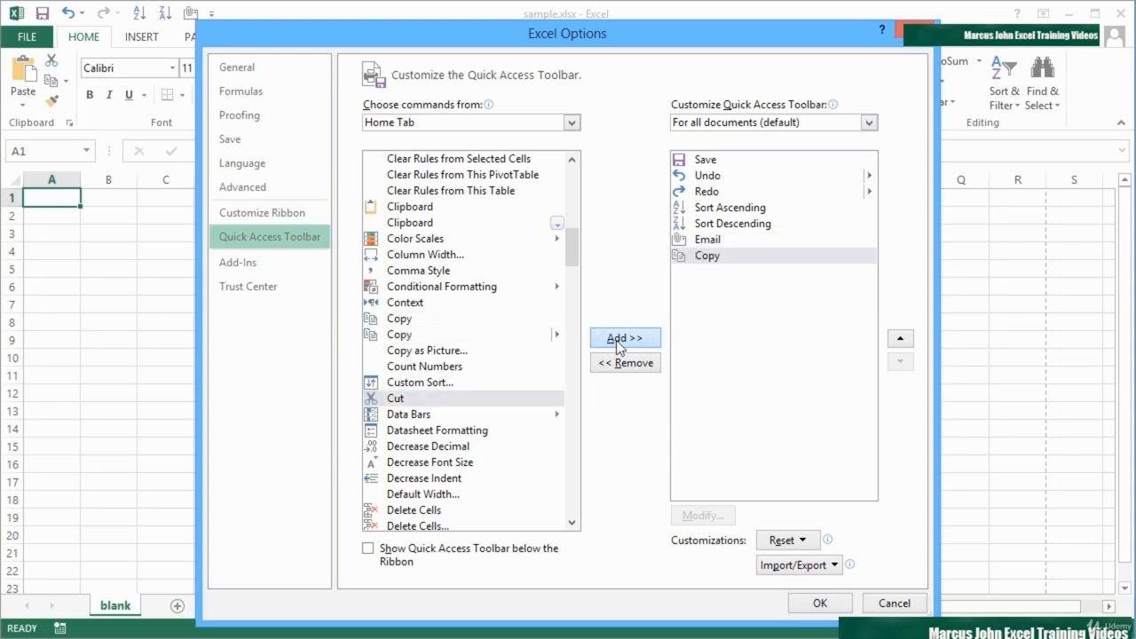
{"action": "left_click_drag", "start_coordinate": [575, 268], "coordinate": [575, 447]}
{"action": "left_click", "coordinate": [413, 403]}
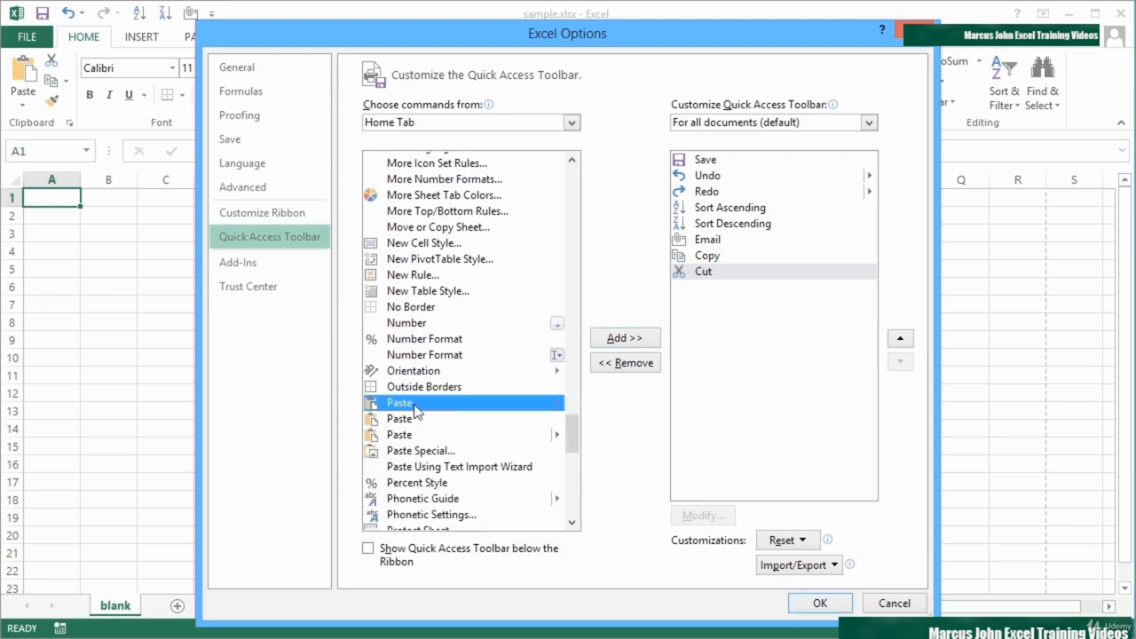
{"action": "left_click", "coordinate": [416, 418]}
{"action": "left_click", "coordinate": [625, 339]}
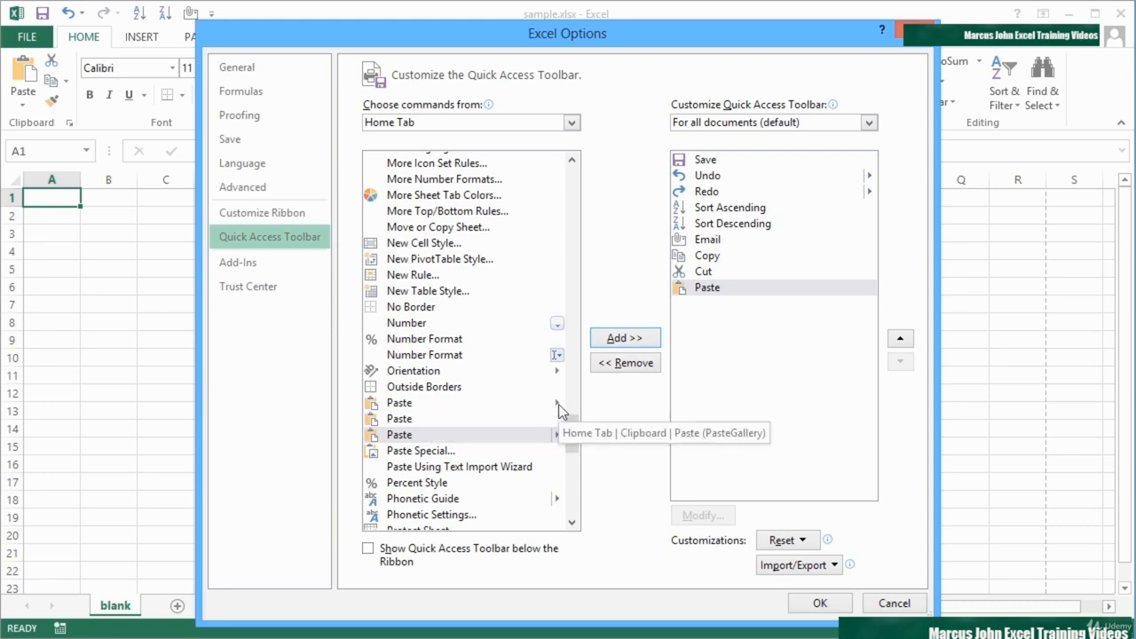
{"action": "left_click", "coordinate": [432, 421]}
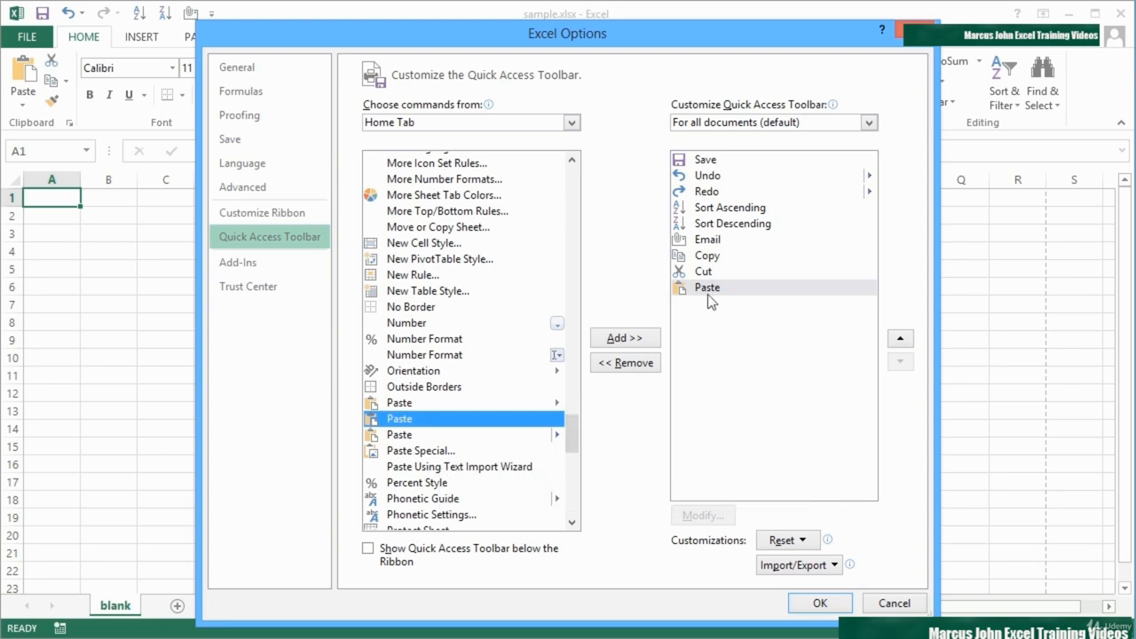
{"action": "left_click", "coordinate": [819, 602]}
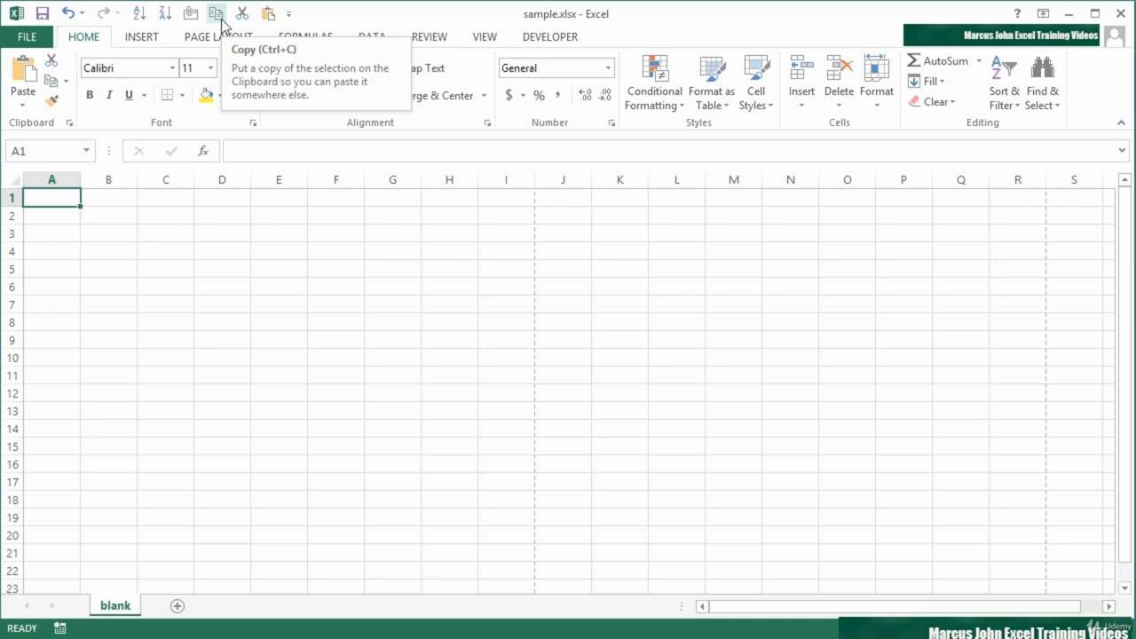
Reopen the Excel options and show the Customize Ribbon page
{"action": "left_click", "coordinate": [21, 36]}
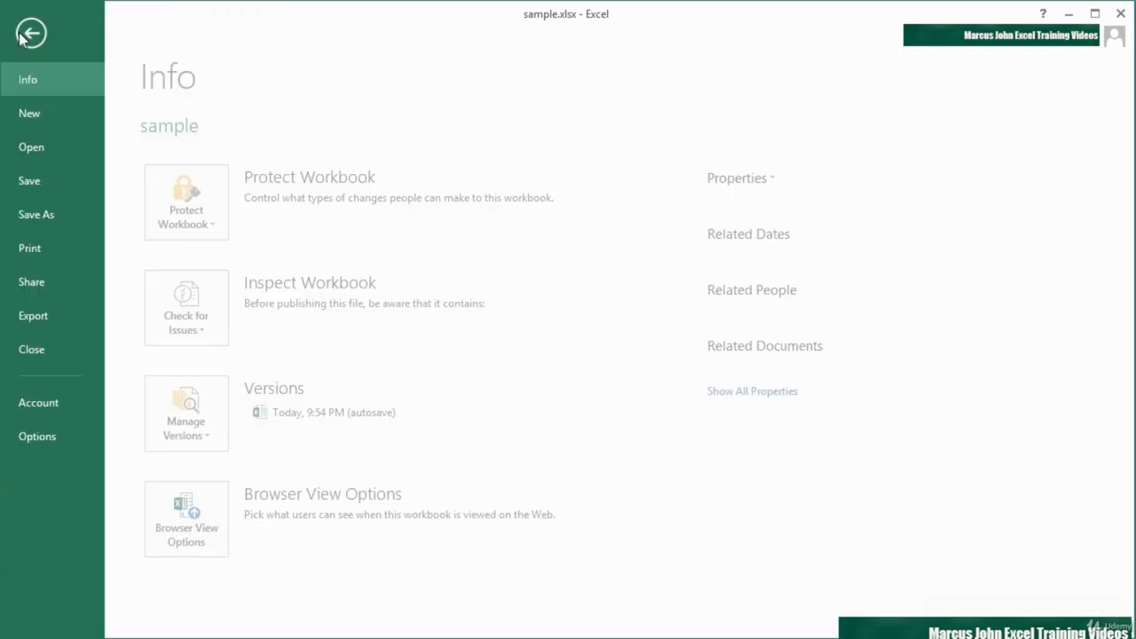
{"action": "left_click", "coordinate": [75, 434]}
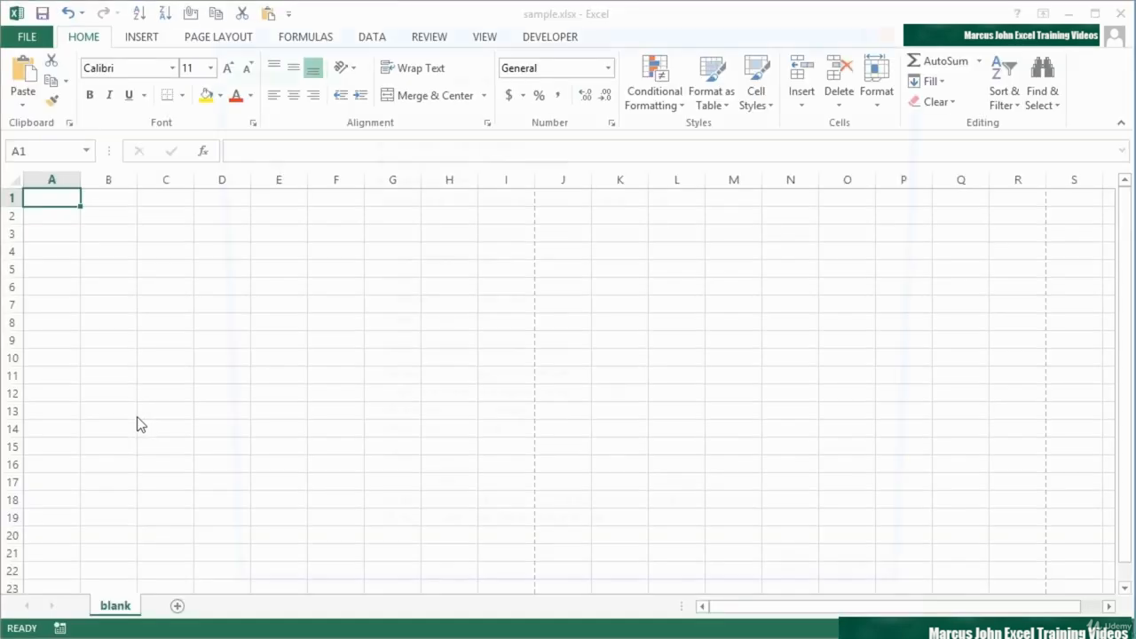
{"action": "left_click", "coordinate": [267, 216]}
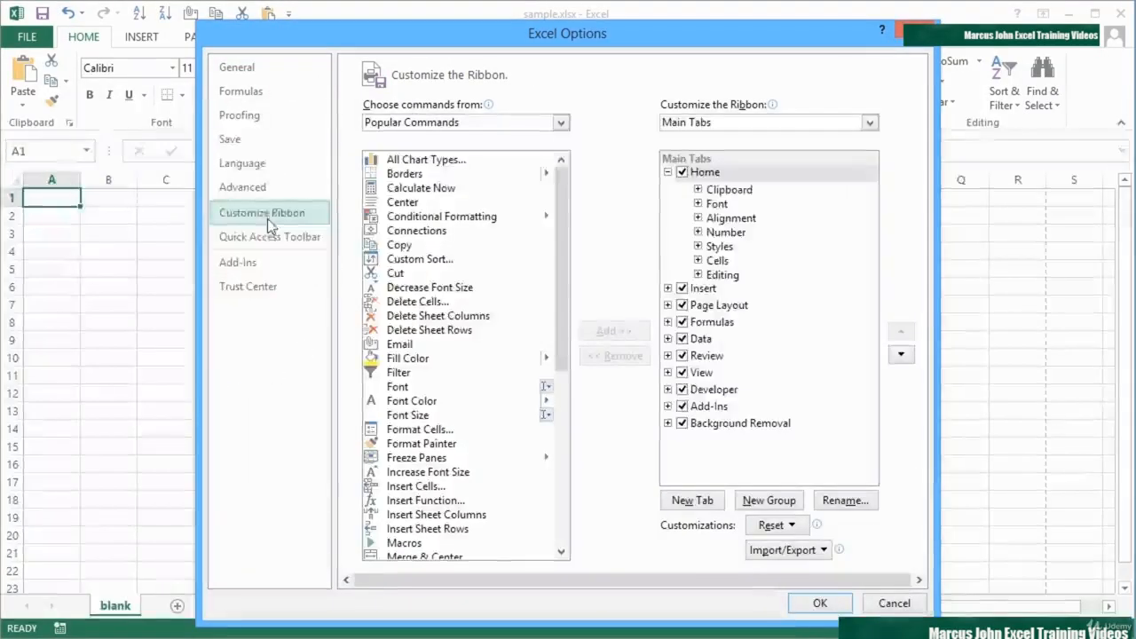
Collapse the Home entry, then disable the Developer tab in the main tabs list and enable it again
{"action": "left_click", "coordinate": [667, 173]}
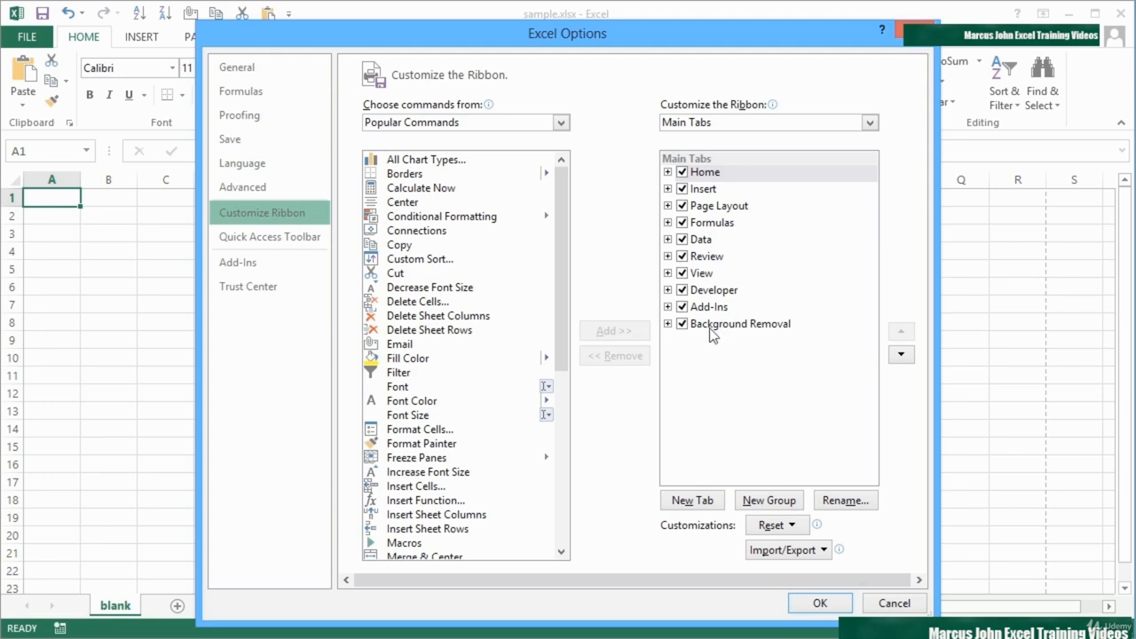
{"action": "left_click", "coordinate": [683, 290]}
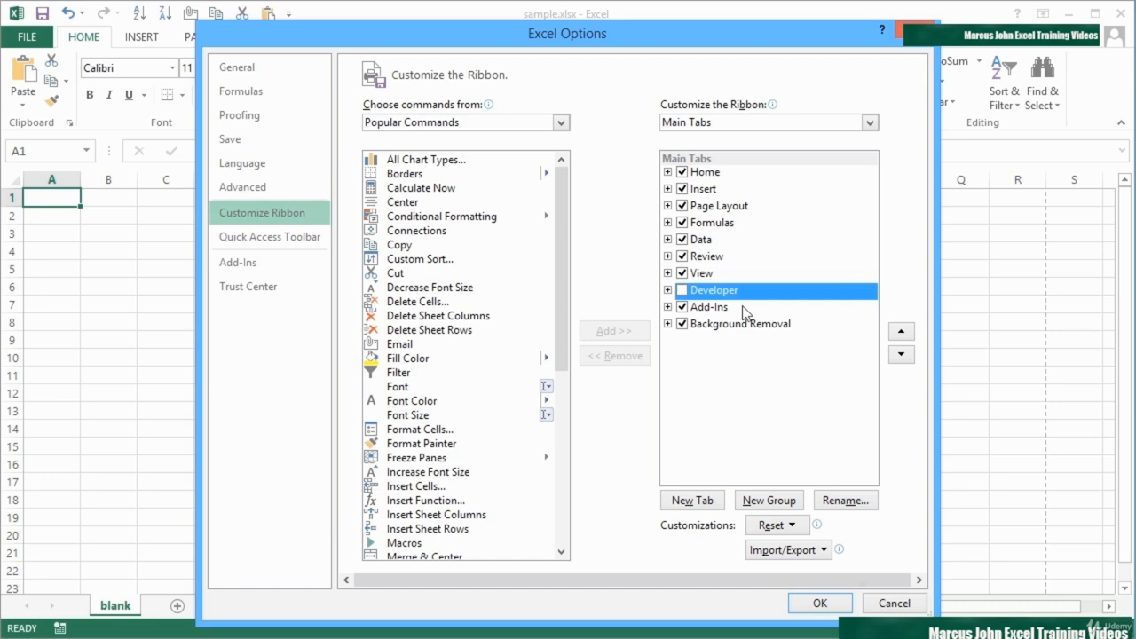
{"action": "left_click", "coordinate": [683, 291]}
Examine the Home tab's groups and the commands in its Alignment and Font groups, ending with the Home entry collapsed
{"action": "left_click", "coordinate": [668, 172]}
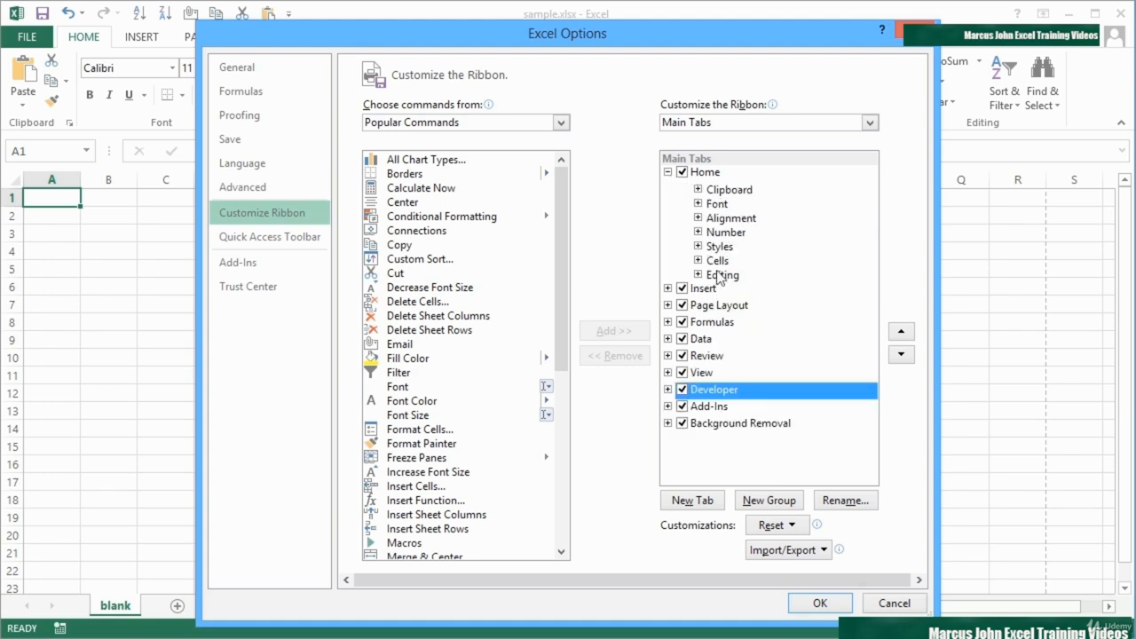
{"action": "left_click", "coordinate": [698, 217]}
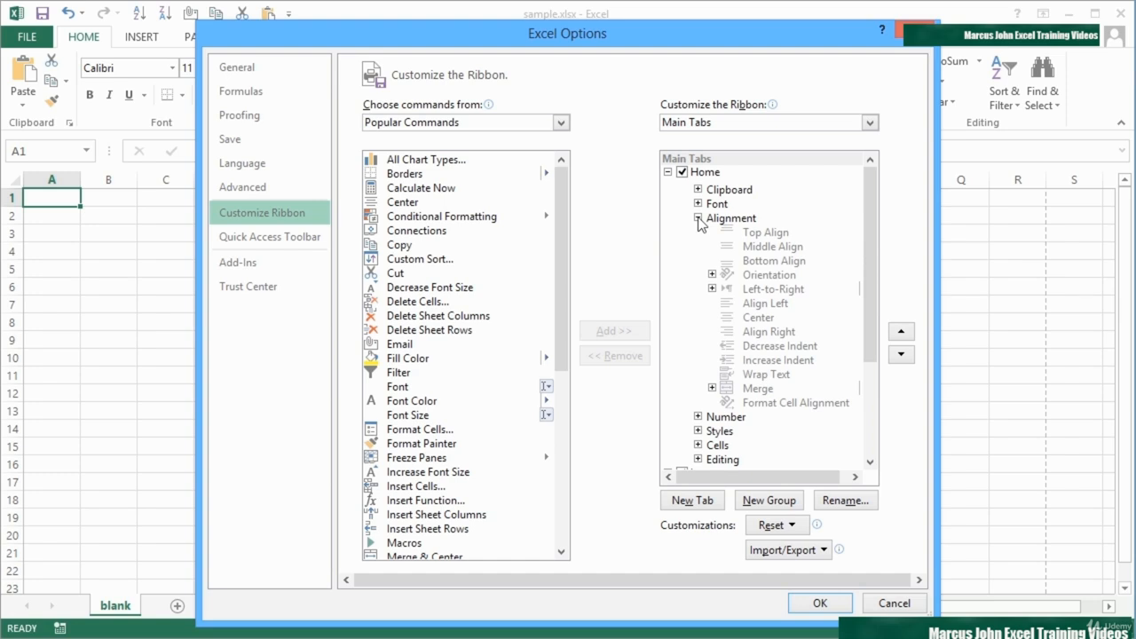
{"action": "left_click", "coordinate": [779, 302]}
{"action": "left_click", "coordinate": [774, 320]}
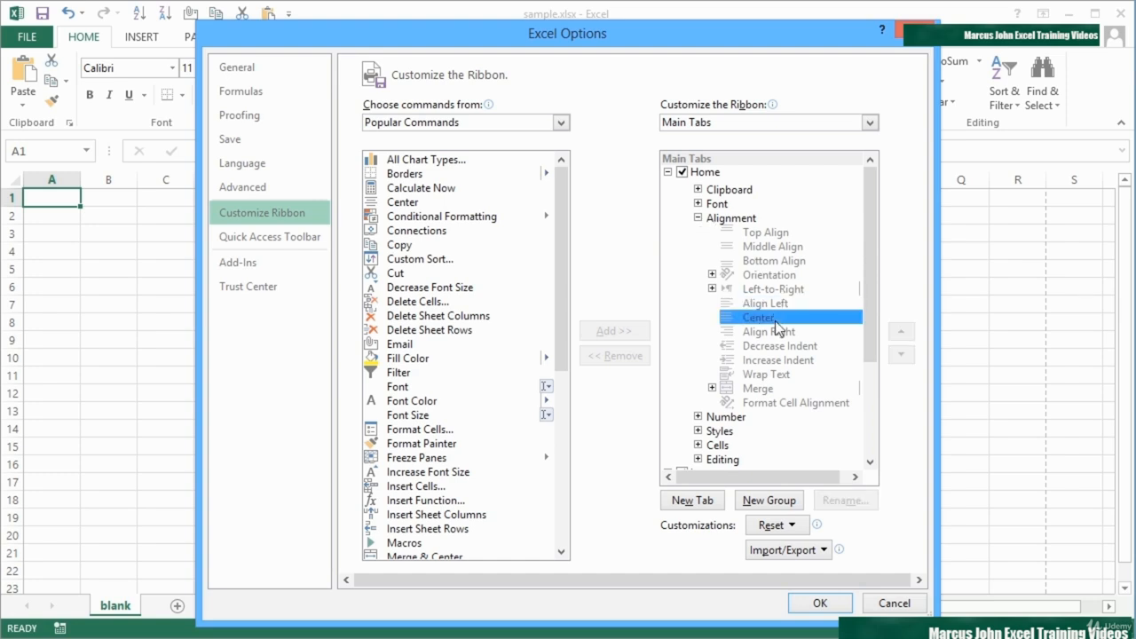
{"action": "left_click", "coordinate": [777, 344]}
{"action": "left_click", "coordinate": [769, 373]}
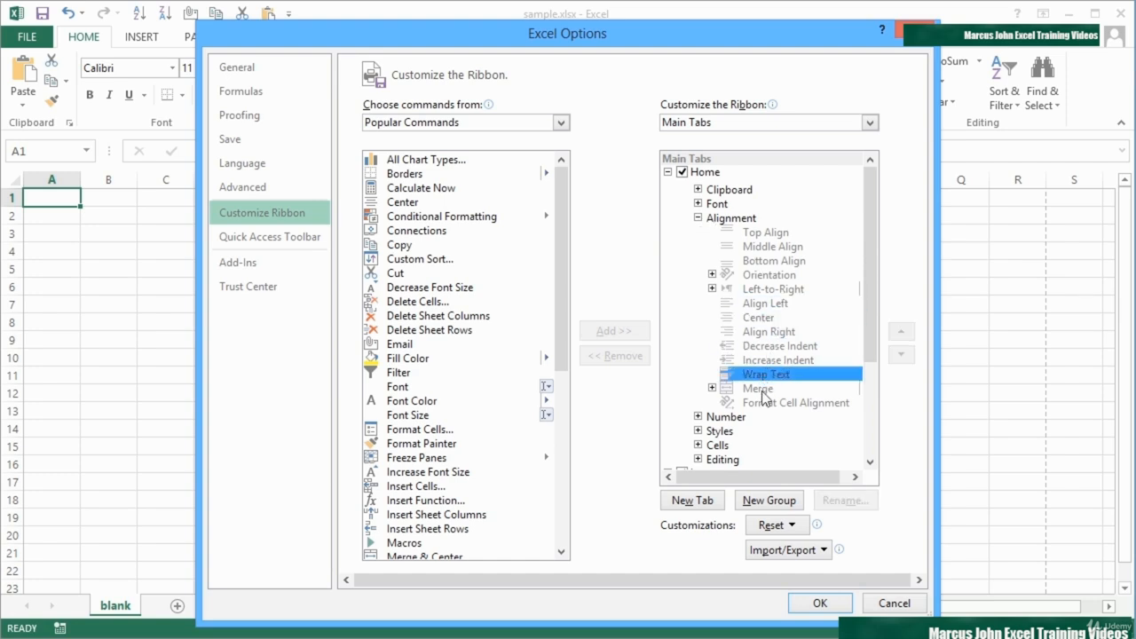
{"action": "left_click", "coordinate": [761, 391]}
{"action": "left_click", "coordinate": [757, 401]}
{"action": "left_click", "coordinate": [756, 379]}
{"action": "left_click", "coordinate": [756, 362]}
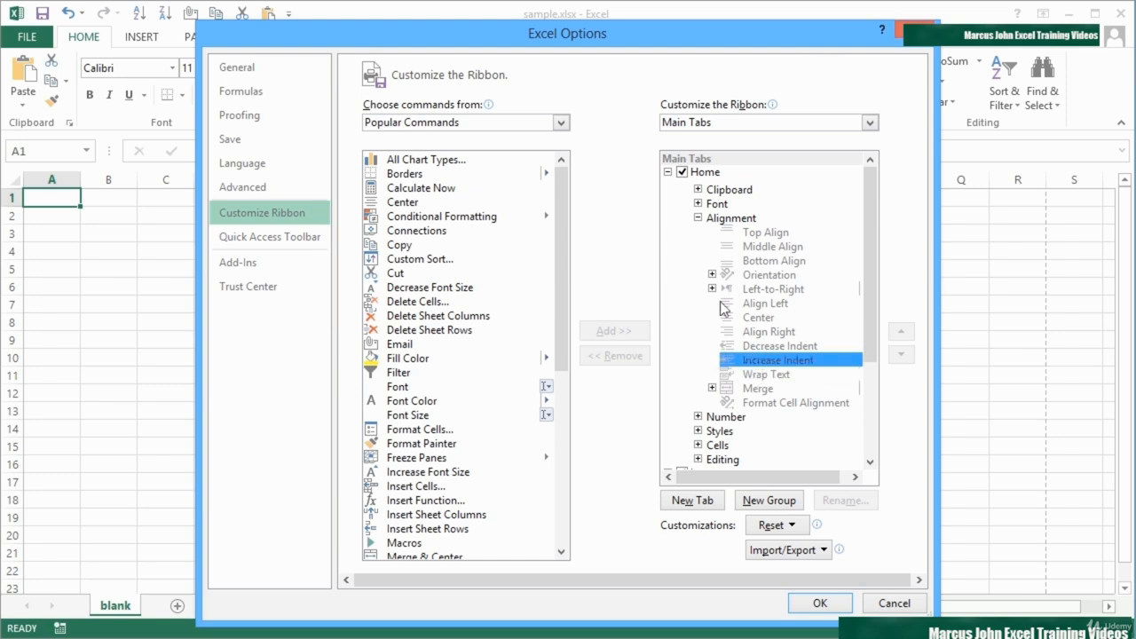
{"action": "left_click", "coordinate": [697, 217]}
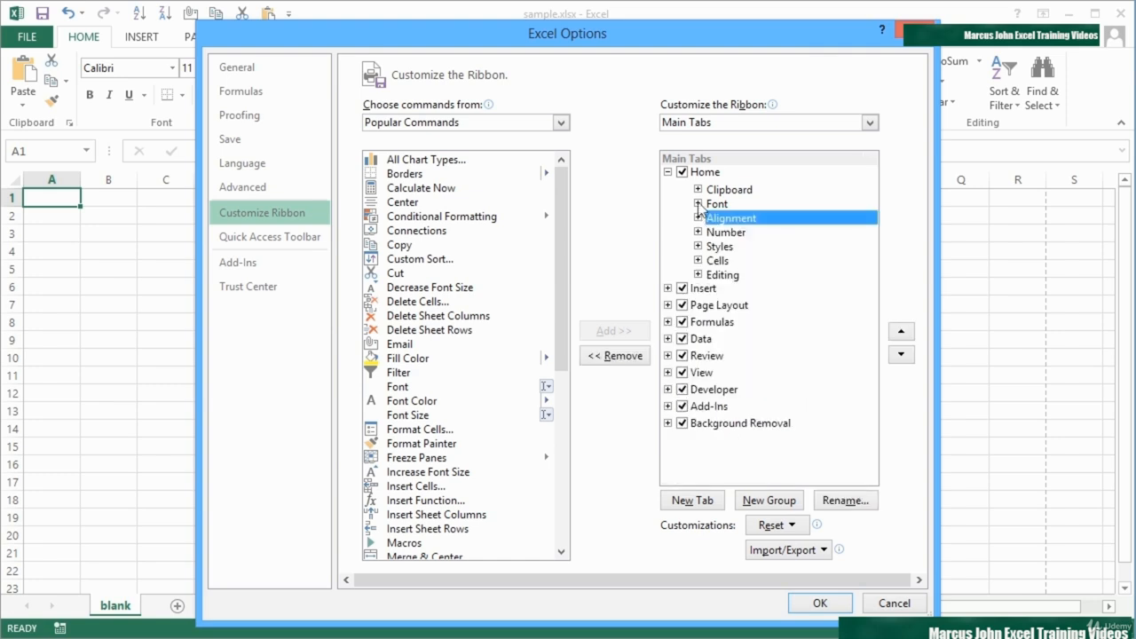
{"action": "left_click", "coordinate": [697, 203]}
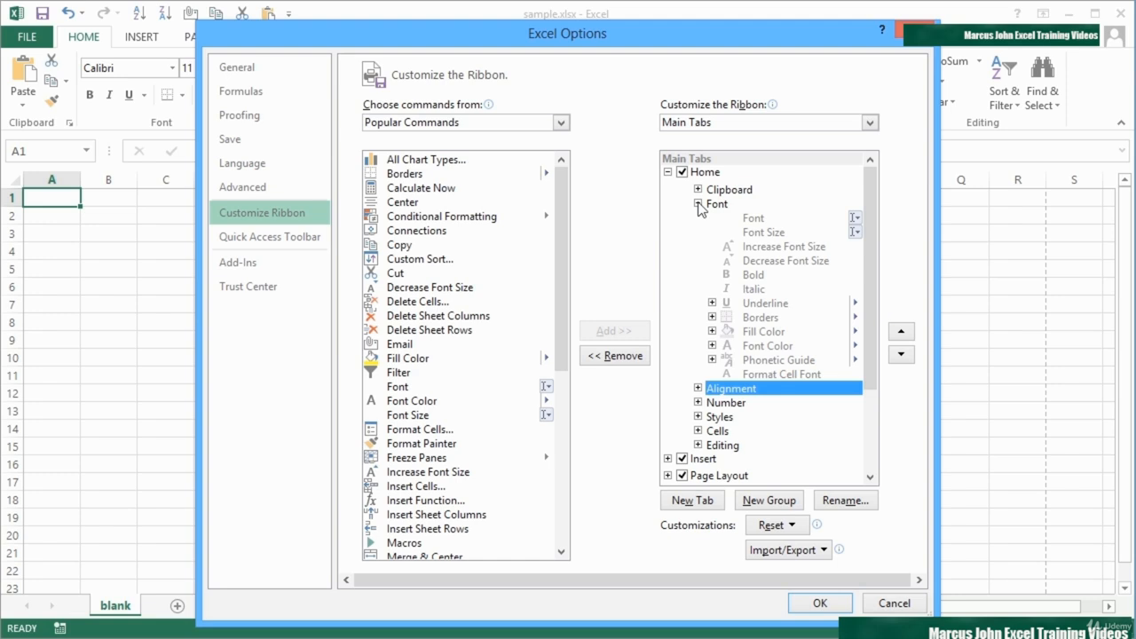
{"action": "left_click", "coordinate": [697, 203]}
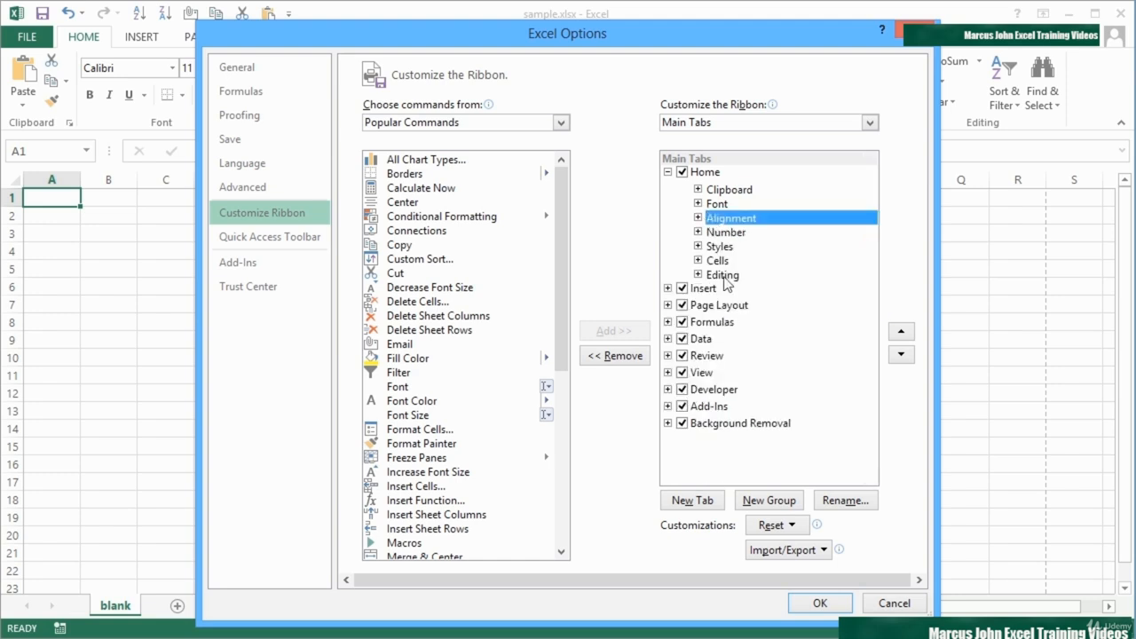
{"action": "left_click", "coordinate": [667, 172]}
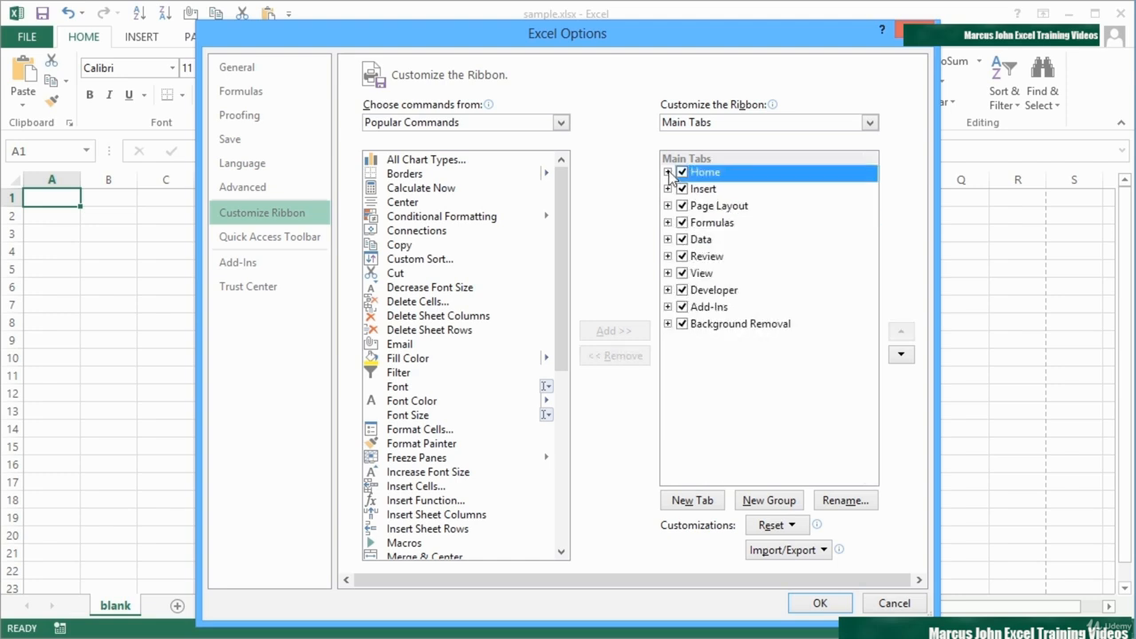
Create a new custom ribbon tab directly after Home and rename it Guys Commands
{"action": "left_click", "coordinate": [693, 500]}
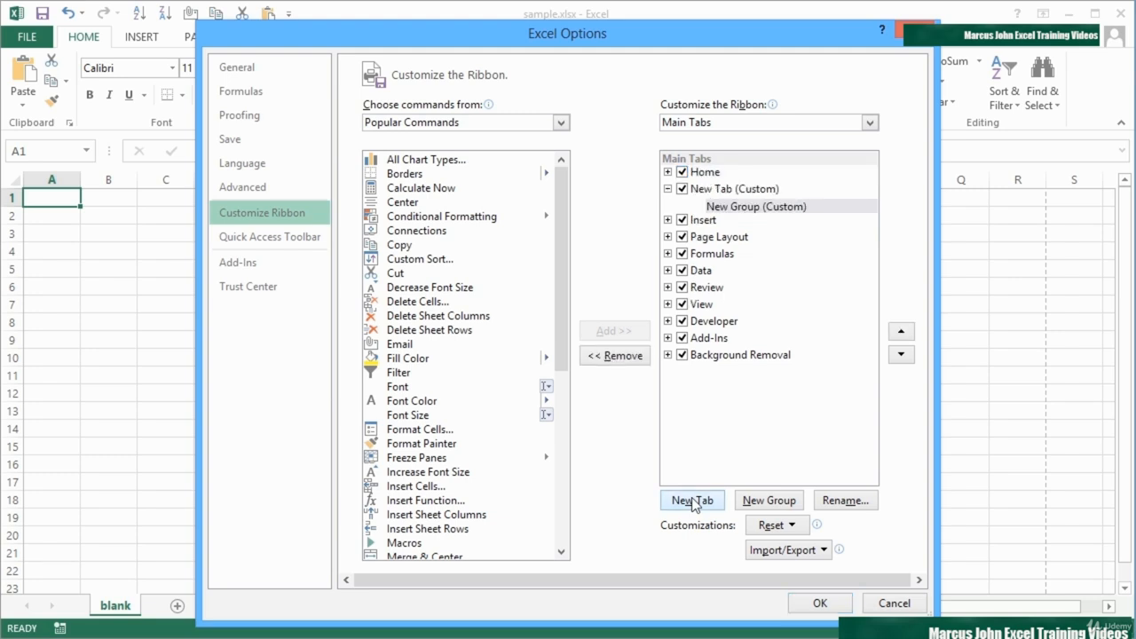
{"action": "left_click", "coordinate": [726, 192]}
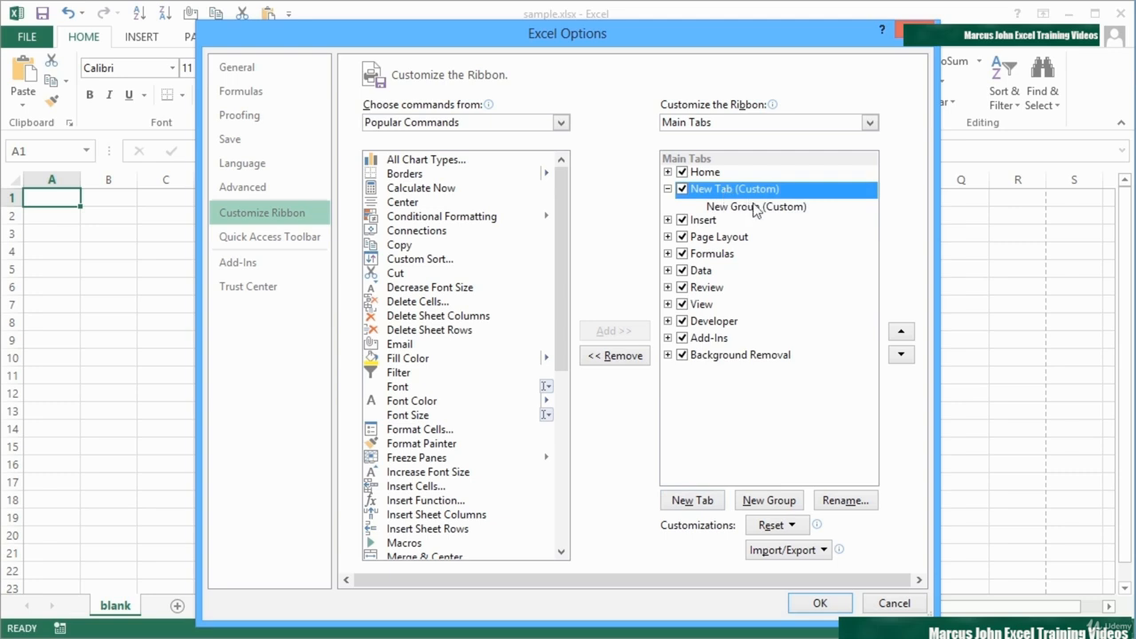
{"action": "left_click", "coordinate": [842, 500]}
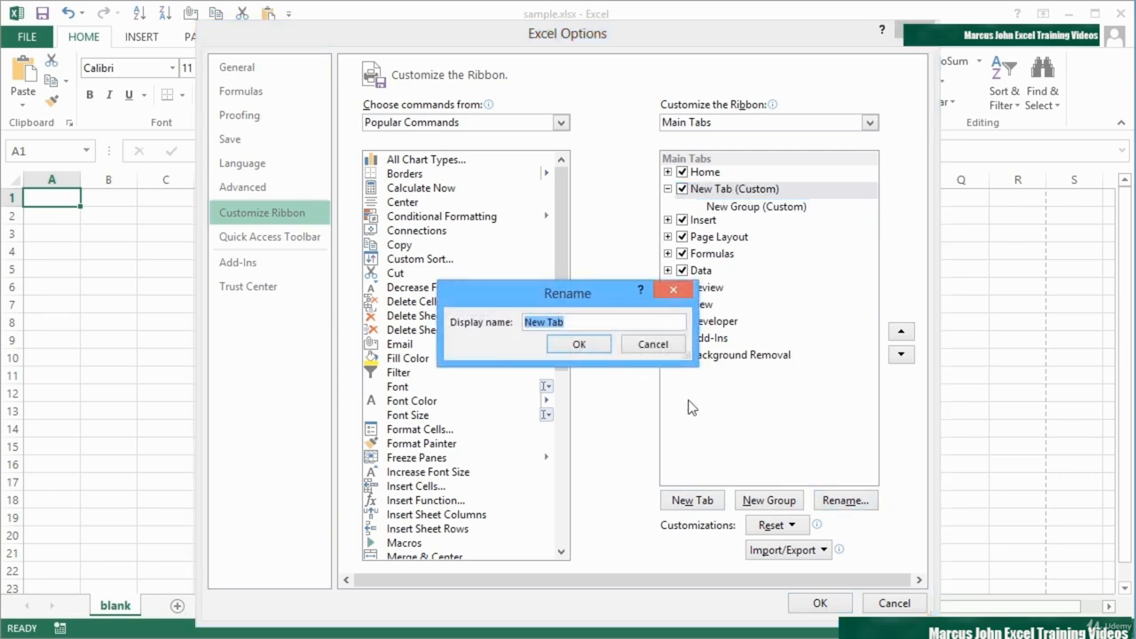
{"action": "type", "text": "Guys Commands"}
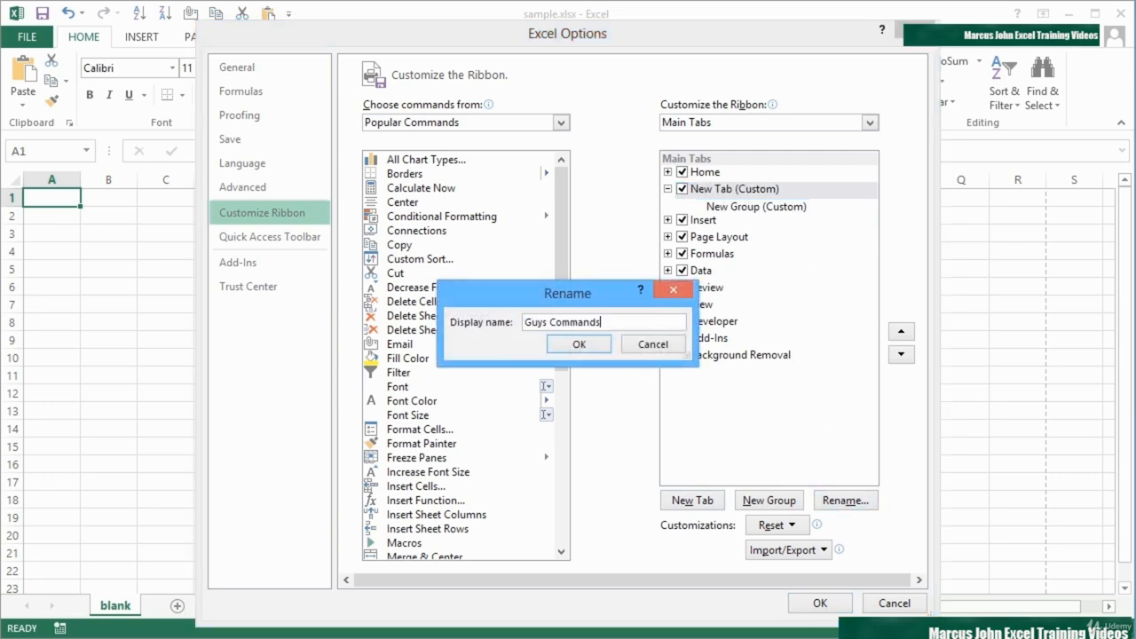
{"action": "left_click", "coordinate": [602, 345]}
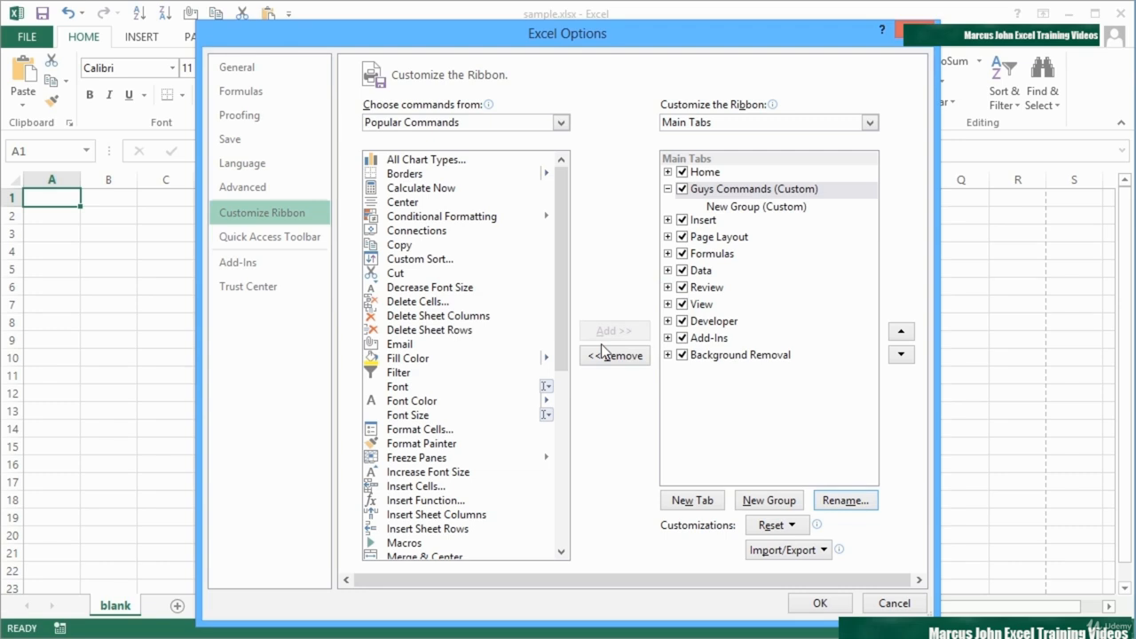
Rename the new group inside the Guys Commands tab as Group 1
{"action": "left_click", "coordinate": [743, 210]}
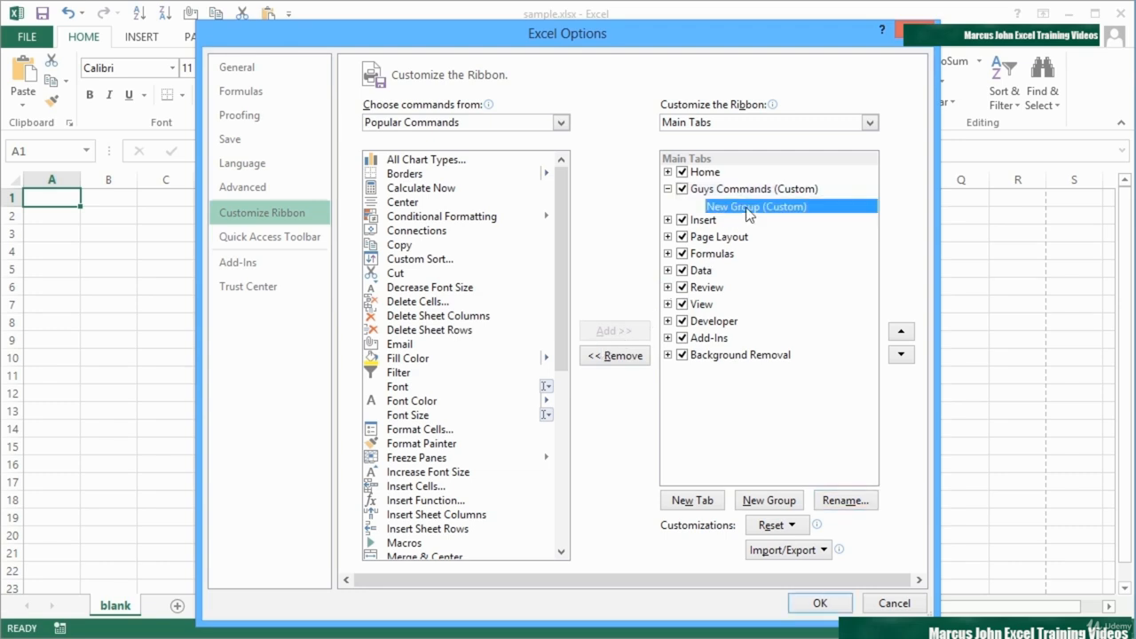
{"action": "left_click", "coordinate": [844, 500]}
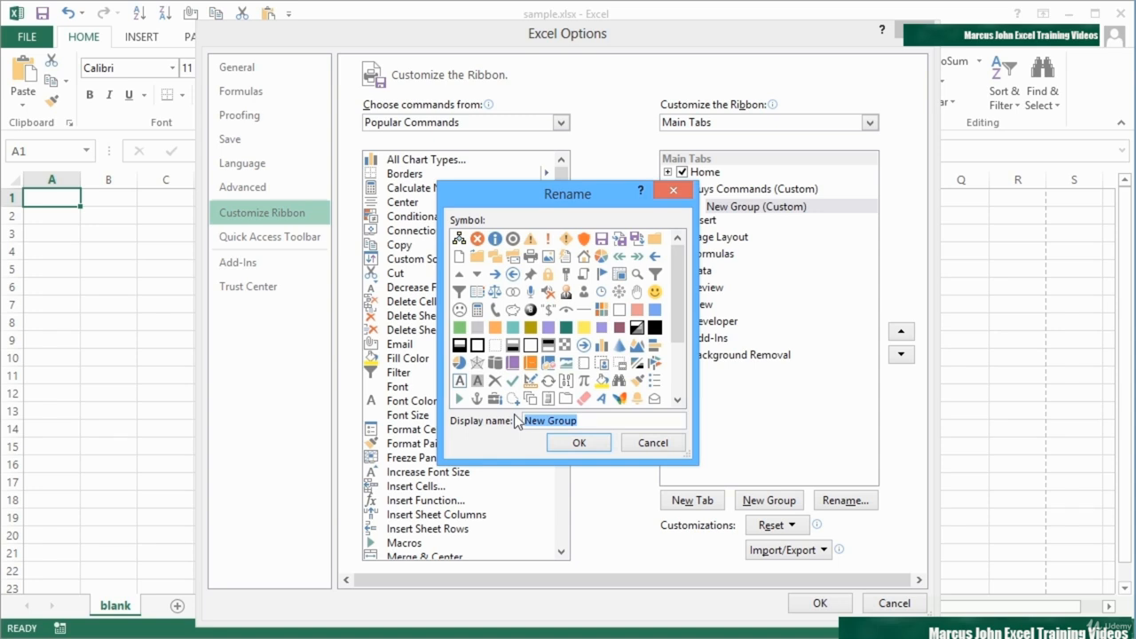
{"action": "type", "text": "Gr"}
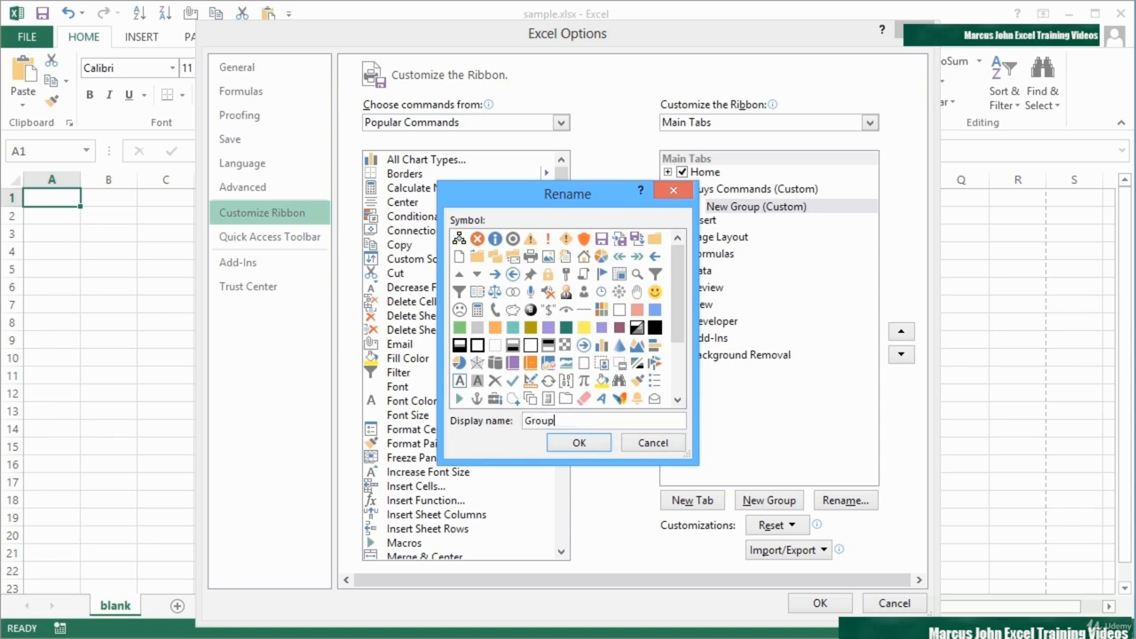
{"action": "left_click", "coordinate": [578, 442]}
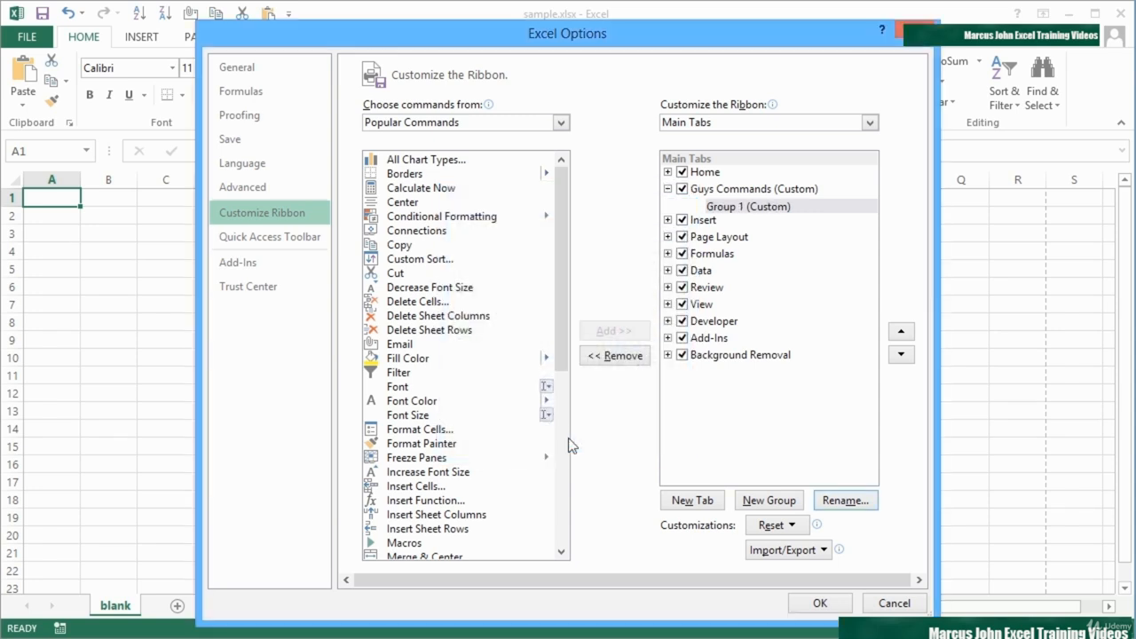
Add a second group to the Guys Commands tab and rename it Group 2
{"action": "left_click", "coordinate": [761, 502]}
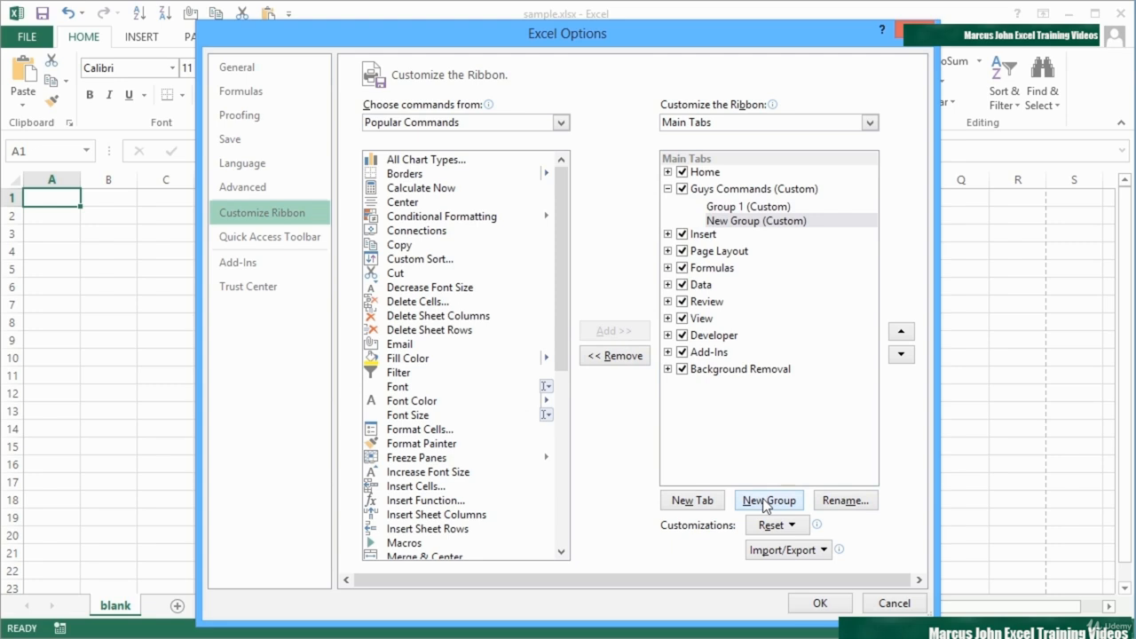
{"action": "left_click", "coordinate": [829, 502]}
{"action": "type", "text": "Group 2"}
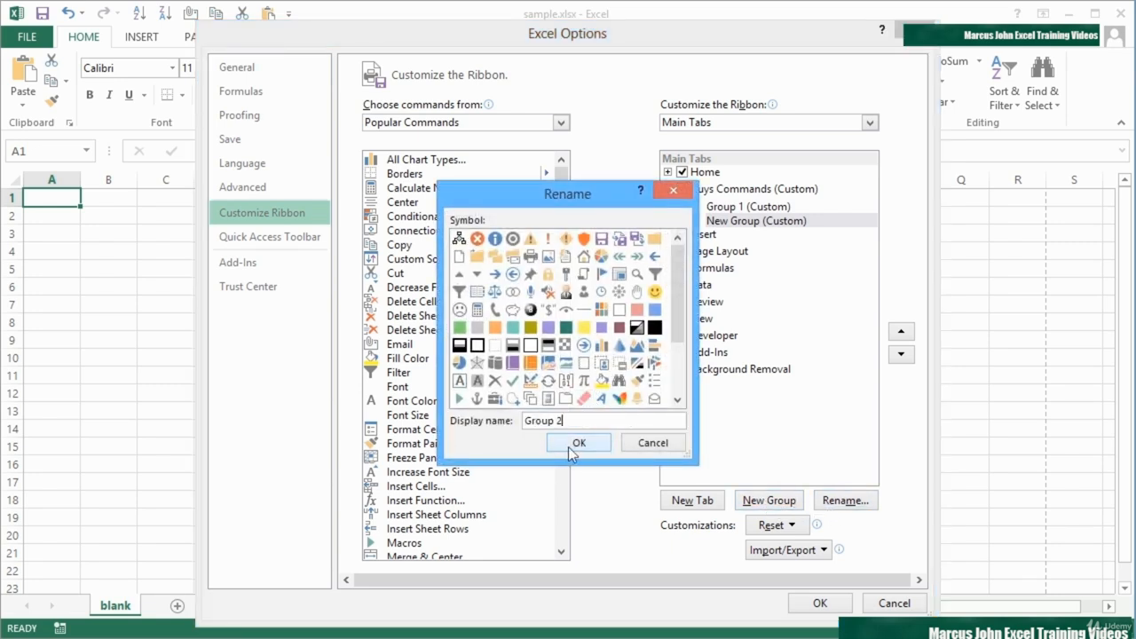
{"action": "left_click", "coordinate": [572, 448]}
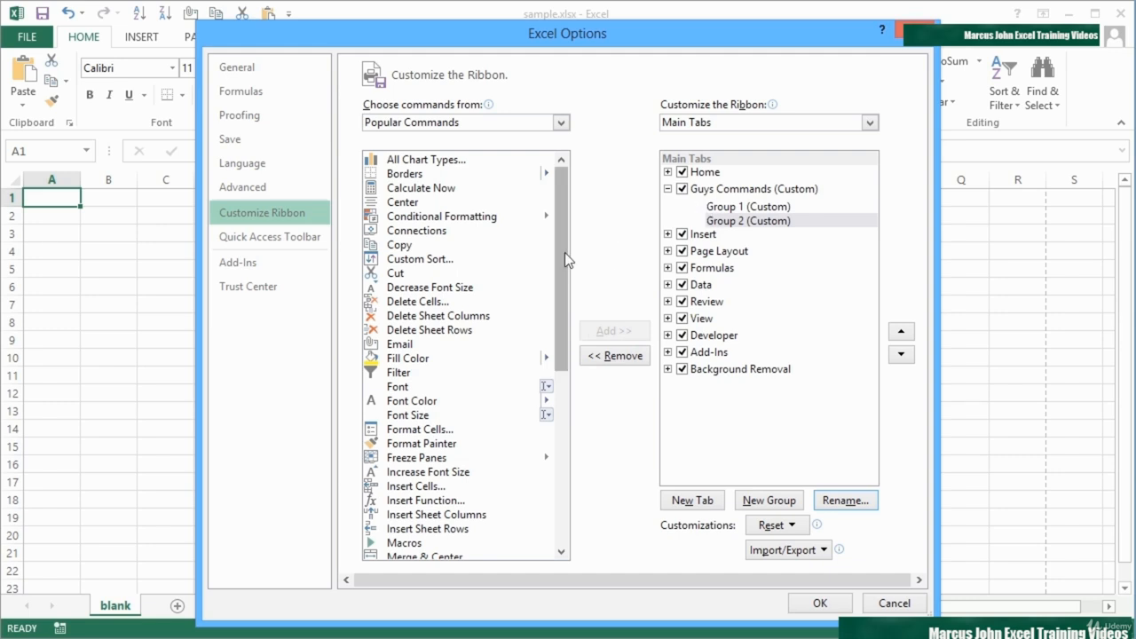
Add the popular commands Email, Center, Insert Sheet Columns and Insert Sheet Rows to Group 1, and Delete Cells to Group 2
{"action": "left_click_drag", "start_coordinate": [404, 348], "coordinate": [728, 213]}
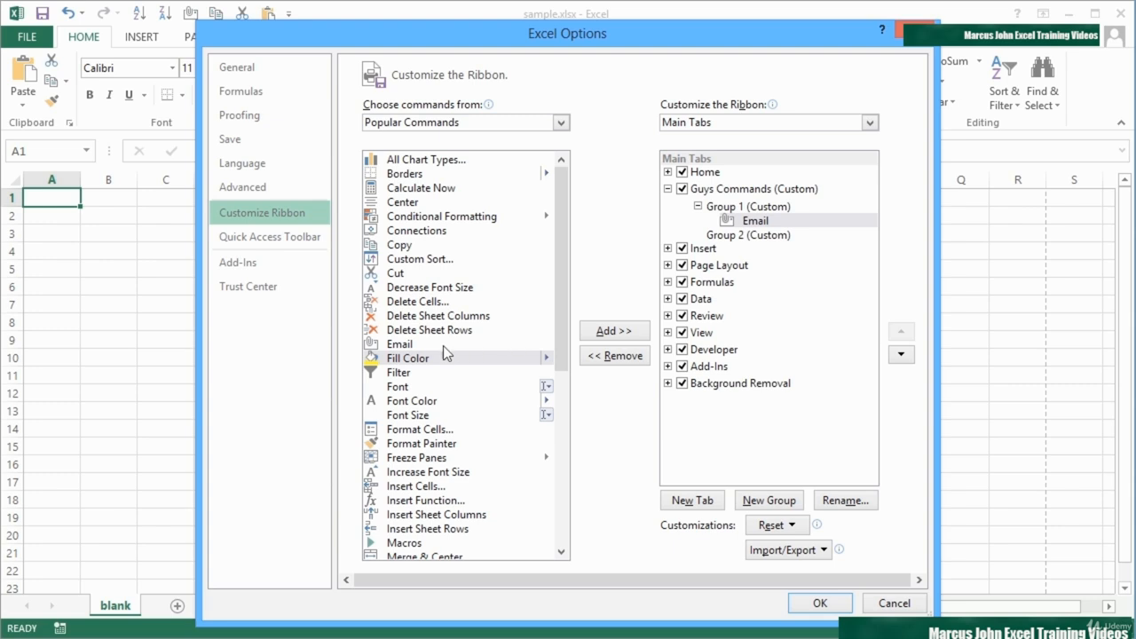
{"action": "left_click_drag", "start_coordinate": [424, 302], "coordinate": [723, 244]}
{"action": "left_click_drag", "start_coordinate": [405, 204], "coordinate": [723, 223]}
{"action": "left_click_drag", "start_coordinate": [562, 291], "coordinate": [560, 394]}
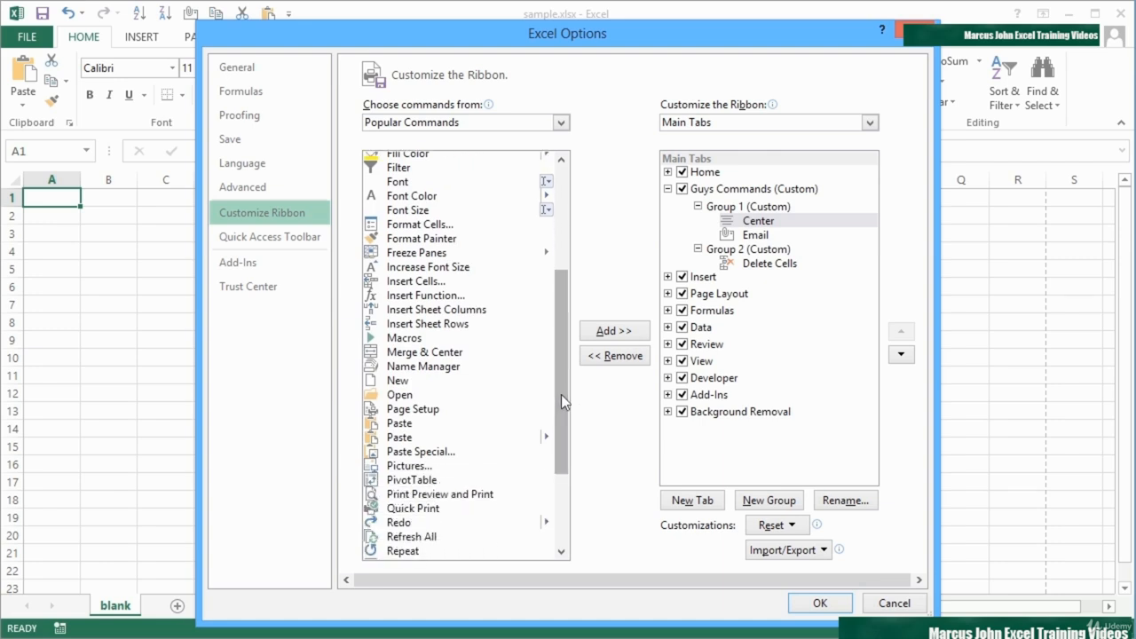
{"action": "left_click_drag", "start_coordinate": [444, 310], "coordinate": [759, 233]}
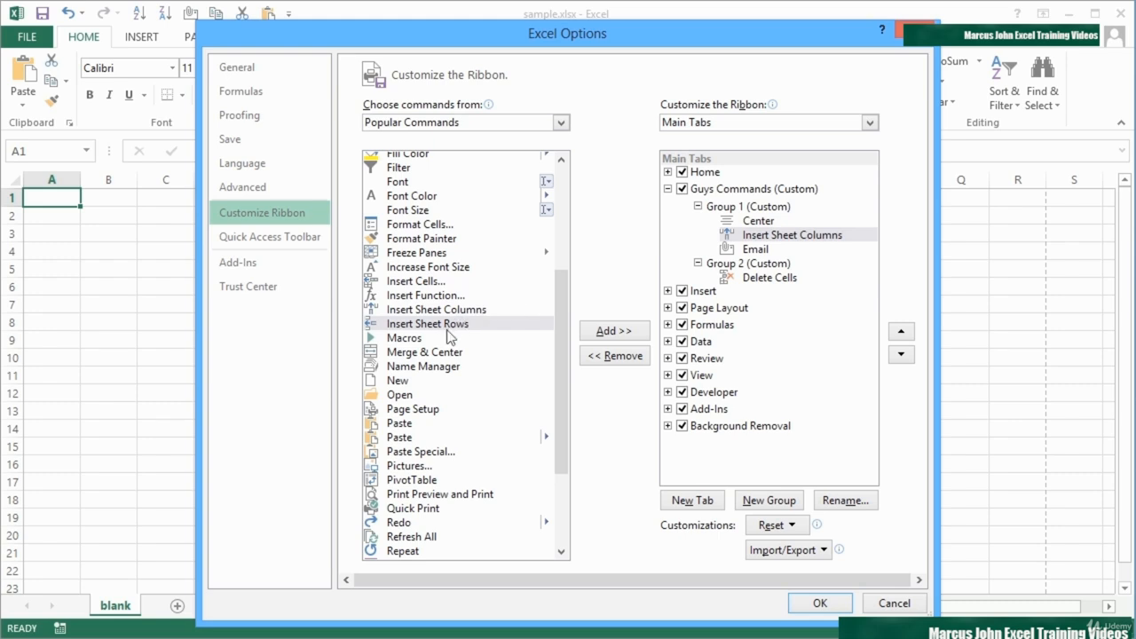
{"action": "left_click_drag", "start_coordinate": [448, 324], "coordinate": [750, 238]}
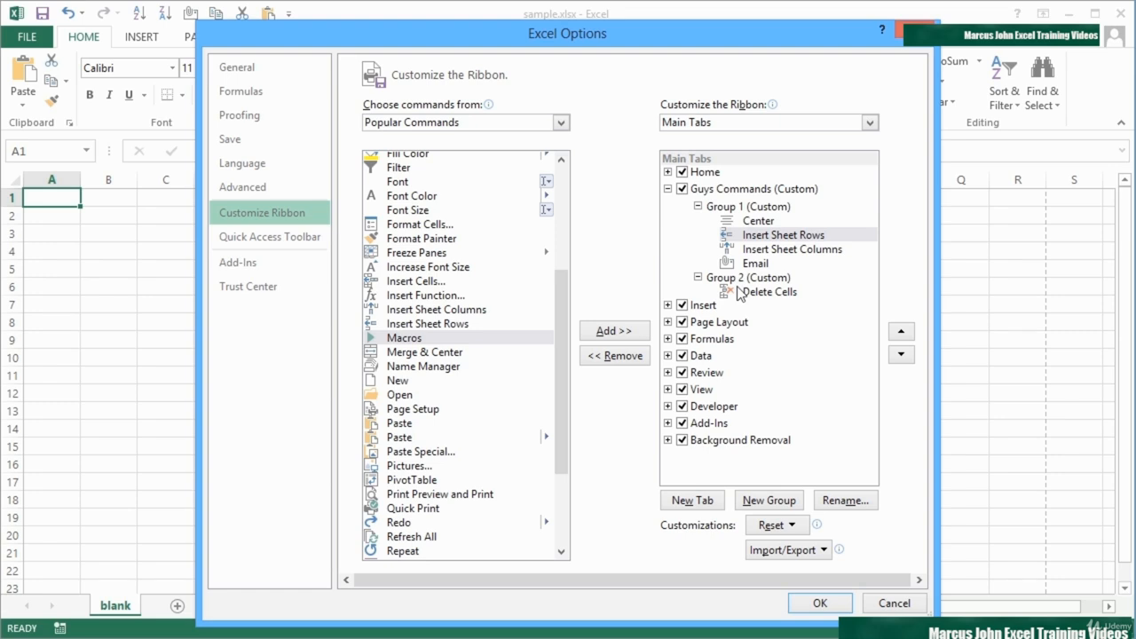
Apply the ribbon customization and check the Guys Commands tab's groups against the Home tab
{"action": "left_click", "coordinate": [819, 603]}
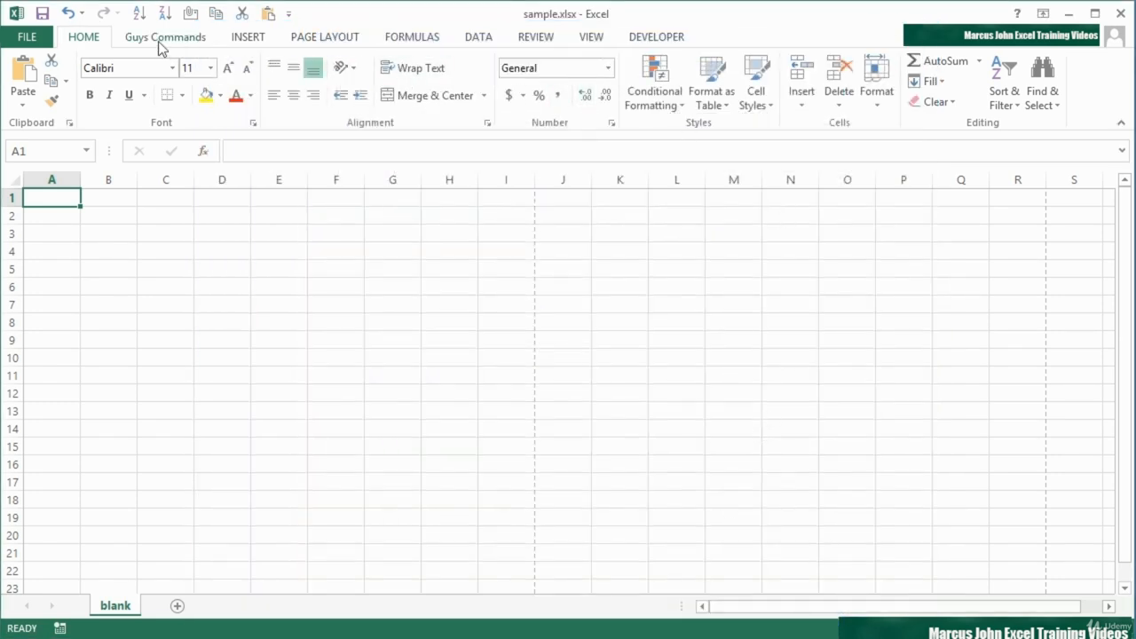
{"action": "left_click", "coordinate": [160, 44]}
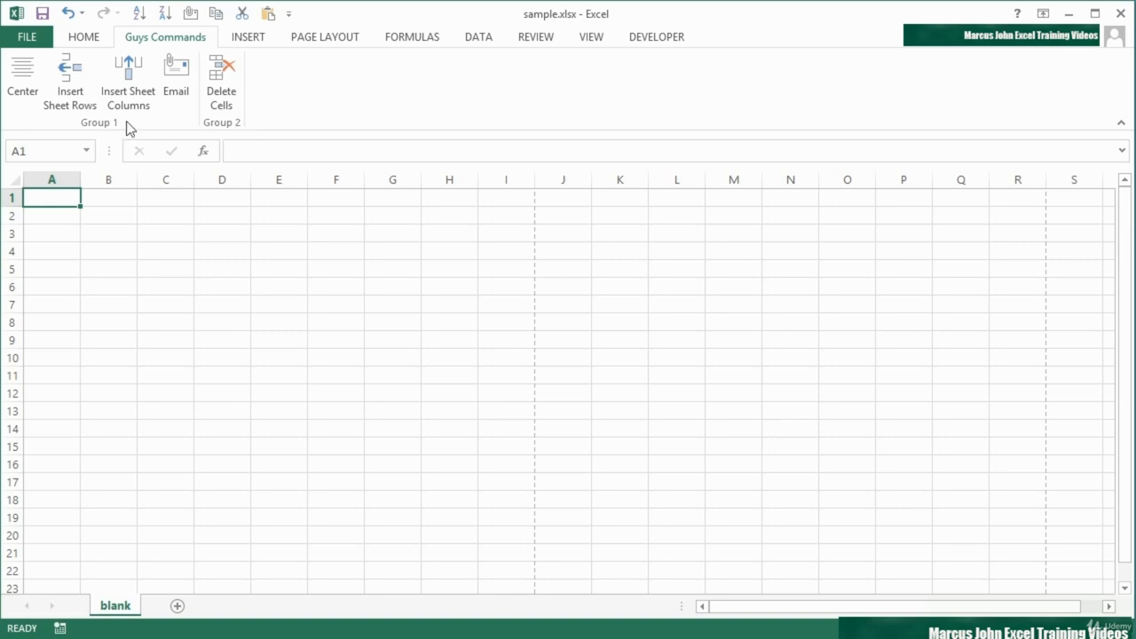
{"action": "left_click", "coordinate": [94, 39]}
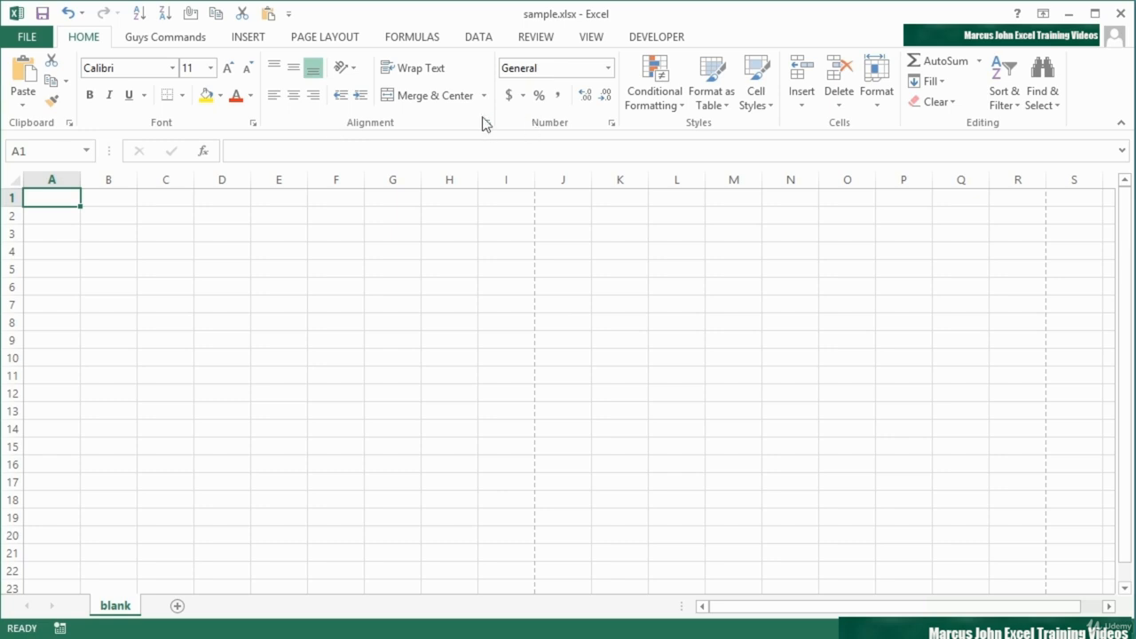
{"action": "left_click", "coordinate": [165, 38]}
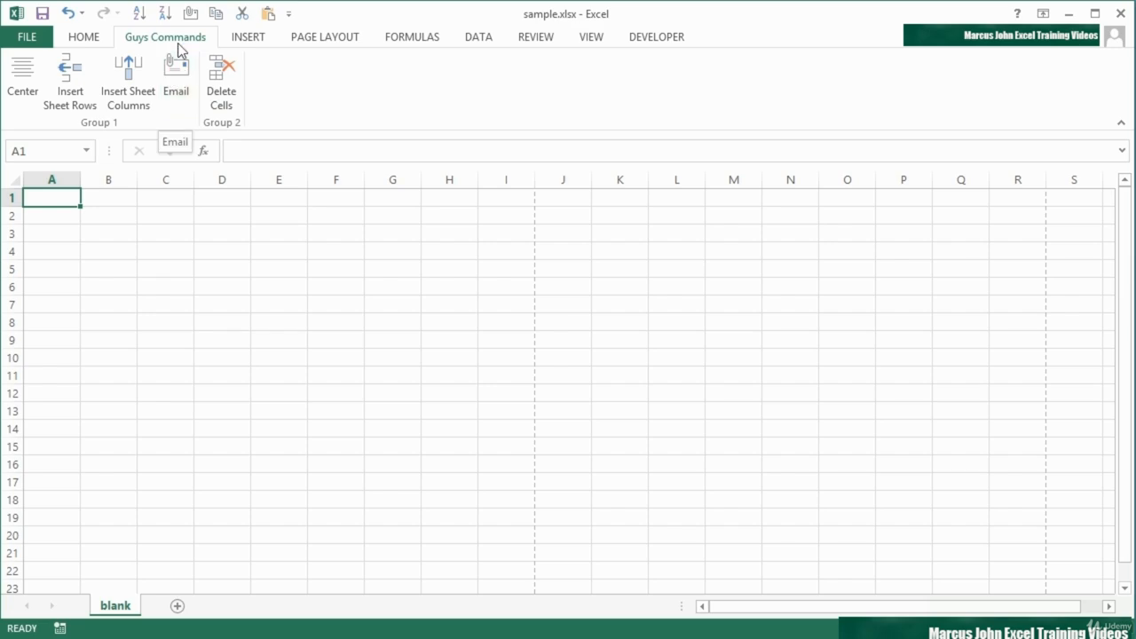
Rename the custom Guys Commands ribbon tab in capitals as GUYS COMMANDS and apply the ribbon customization
{"action": "left_click", "coordinate": [31, 40]}
{"action": "left_click", "coordinate": [60, 436]}
{"action": "left_click", "coordinate": [269, 212]}
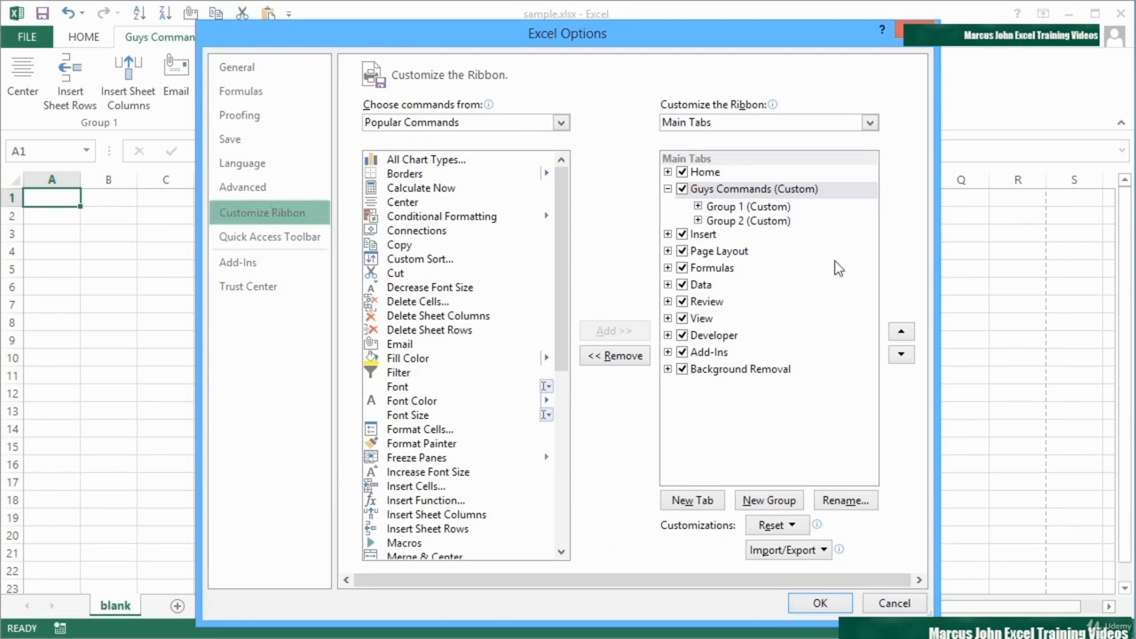
{"action": "left_click", "coordinate": [746, 191]}
{"action": "left_click", "coordinate": [845, 501]}
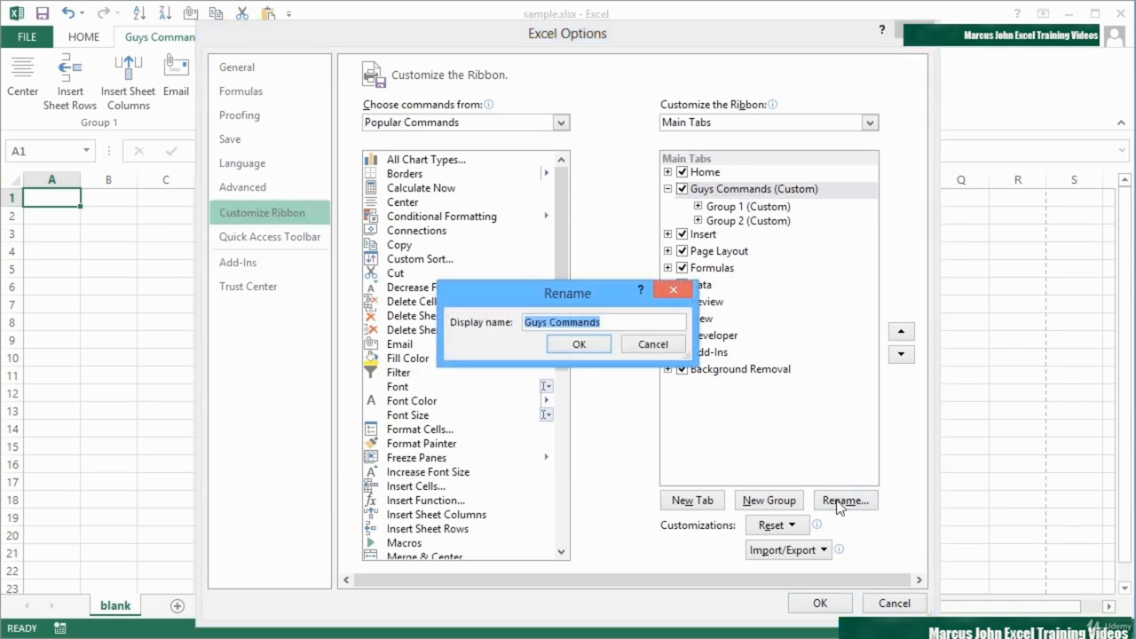
{"action": "type", "text": "GUYS COMMANDS"}
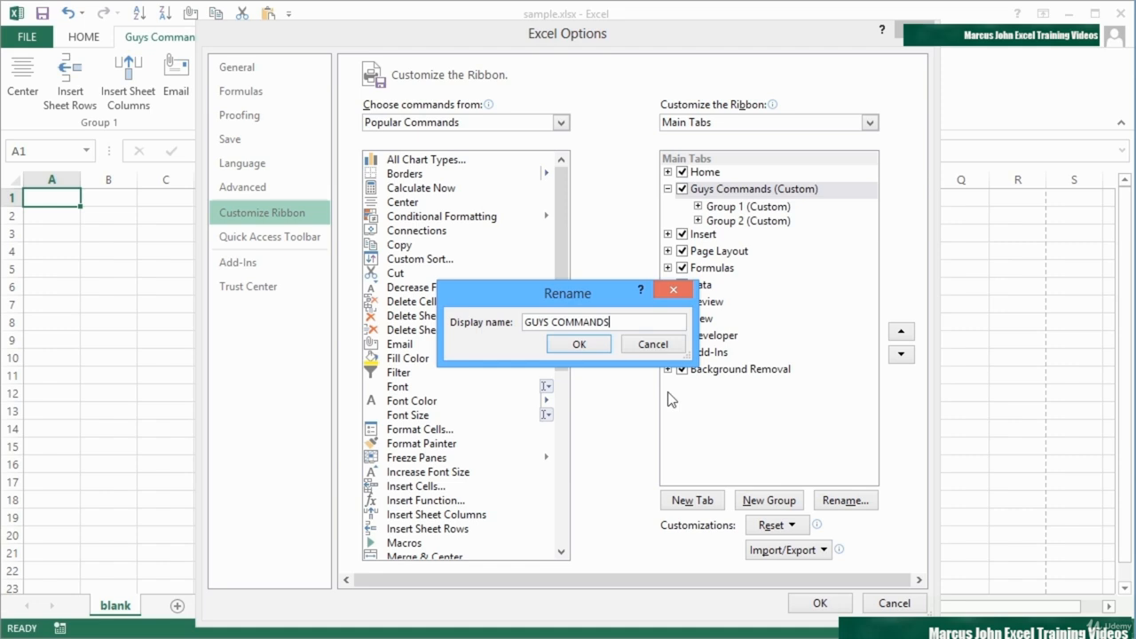
{"action": "left_click", "coordinate": [598, 344]}
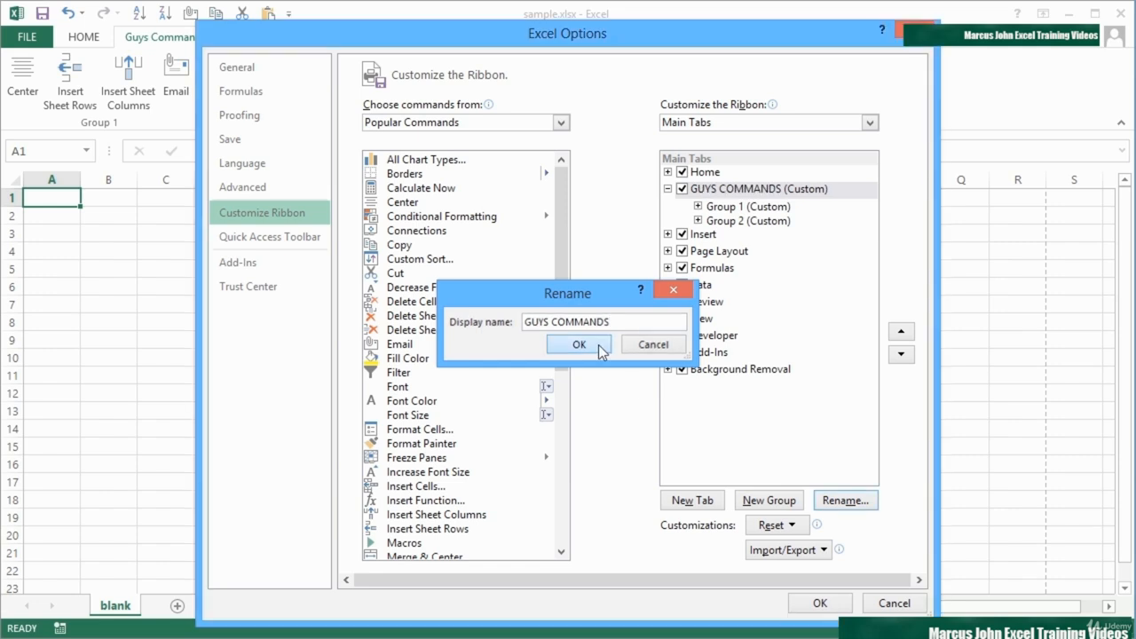
{"action": "left_click", "coordinate": [819, 604]}
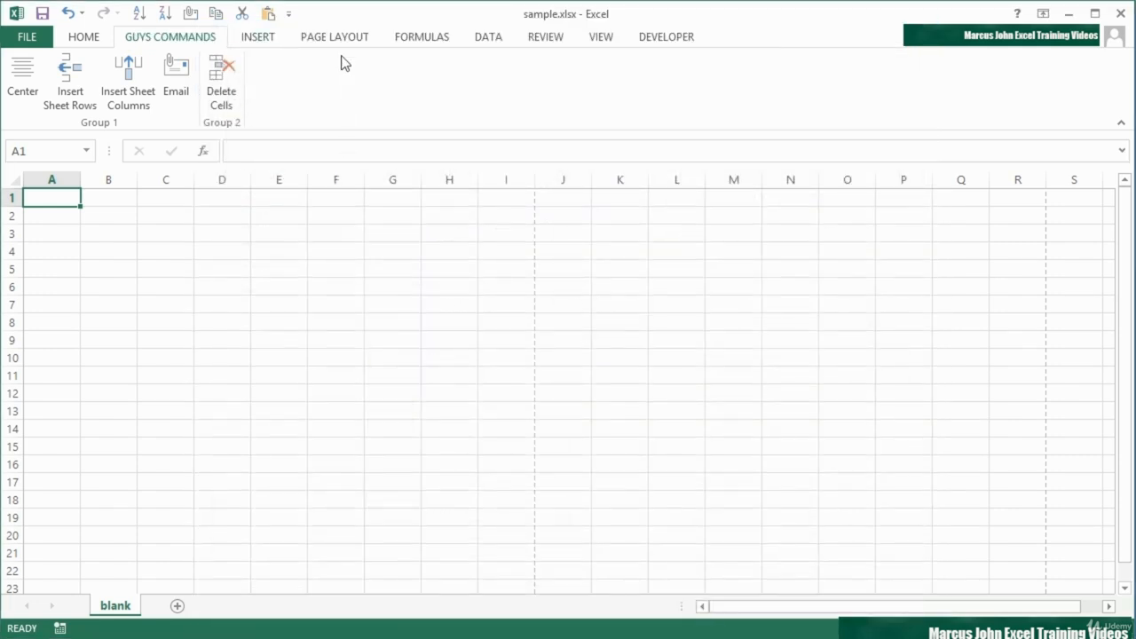